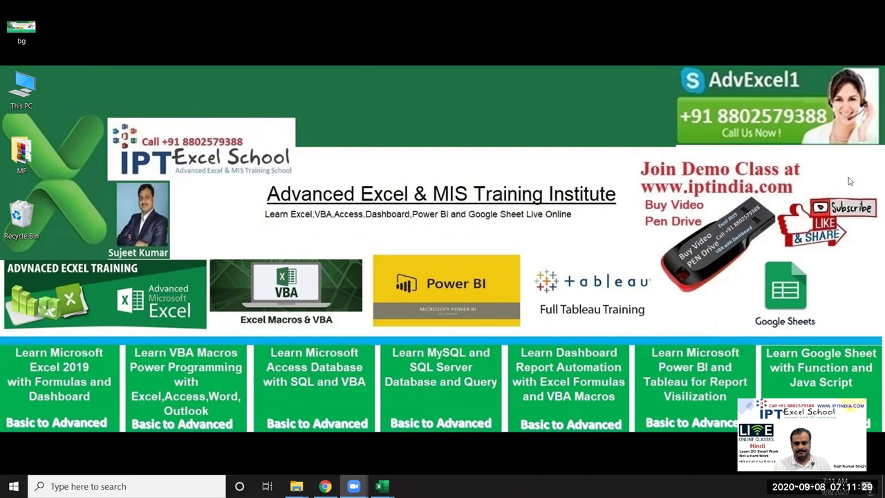
Step: Show the taskbar preview thumbnails of the open Excel workbooks, including Book3
mouse_move(379, 486)
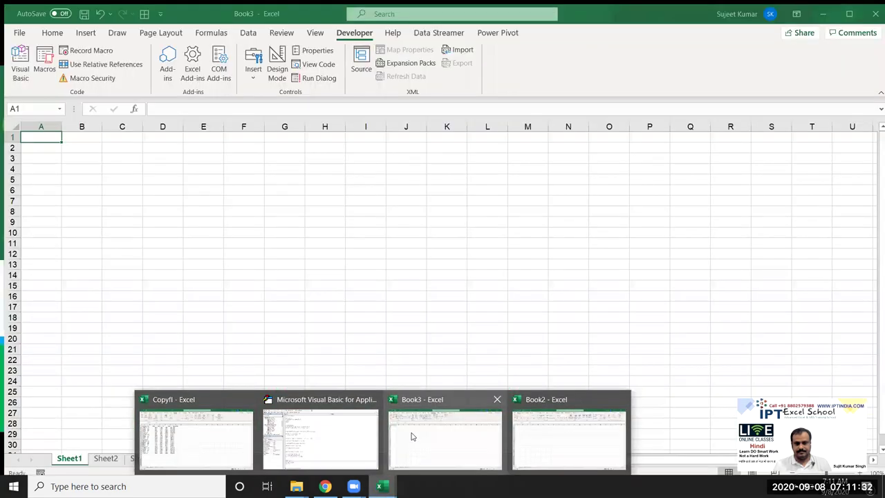
Step: Bring up Book3 and enter 85, 25, 63, 36, 63, 23, 26, 63, 25 down A1:A9
click(413, 436)
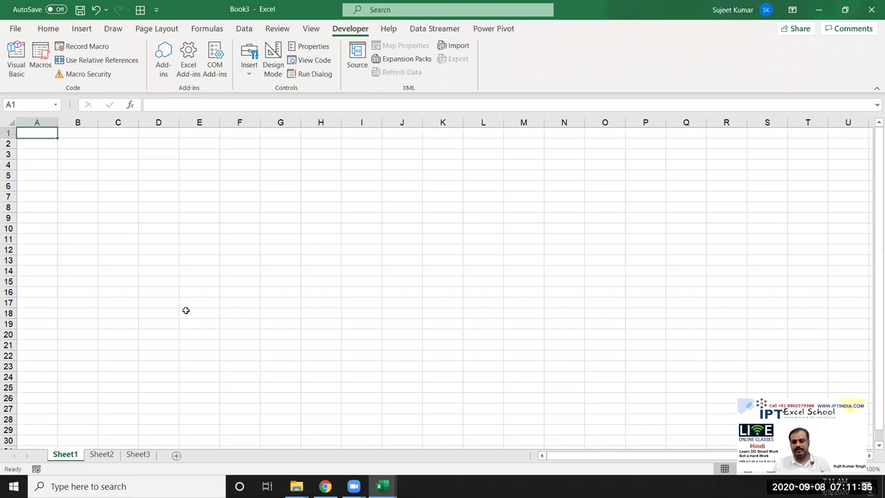
text(85)
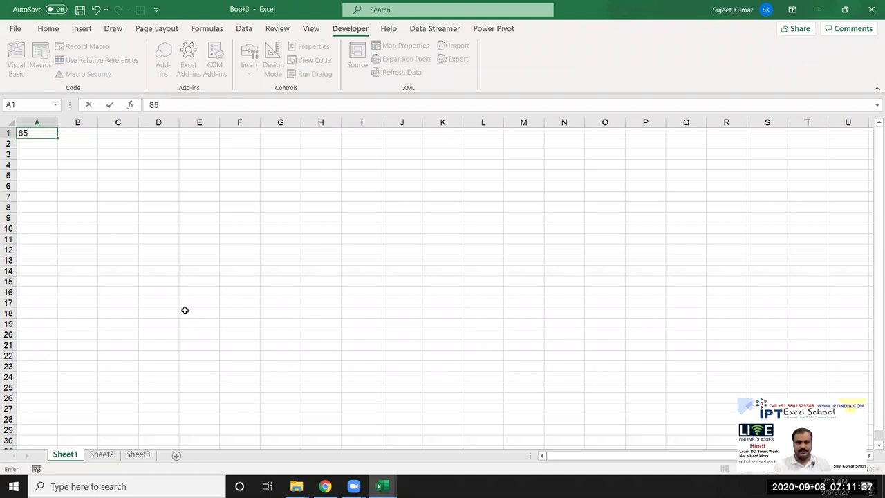
key(Return)
text(25)
key(Return)
text(63)
key(Return)
text(36)
key(Return)
text(63)
key(Return)
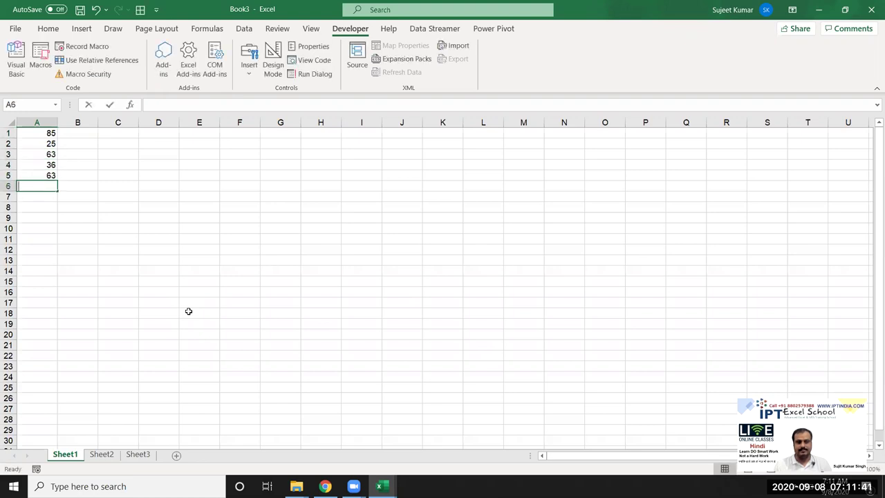
text(23)
key(Return)
text(2)
key(Return)
text(63)
key(Return)
text(2)
key(Return)
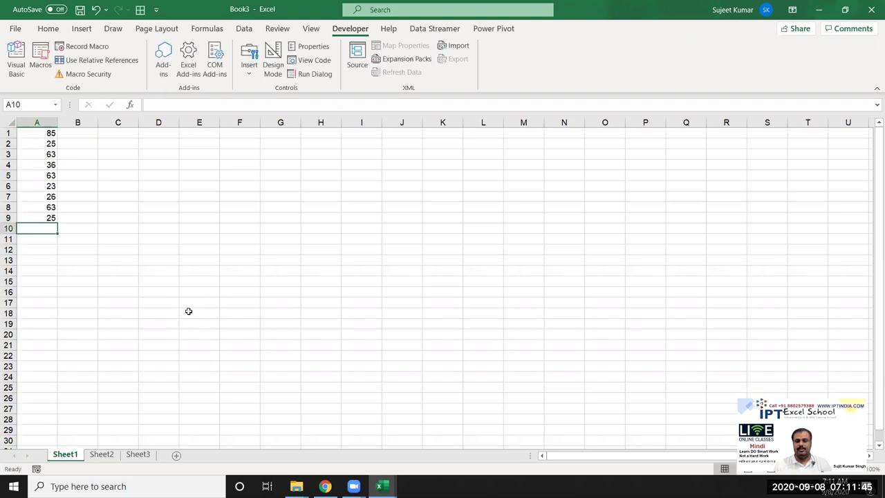
Step: Enter 85, 36, 63, 36, 56, 36, 36, 63, 36 down B1:B9
key(ctrl+Home)
key(Right)
text(85)
key(Return)
text(36)
key(Return)
text(63)
key(Return)
text(36)
key(Return)
text(56)
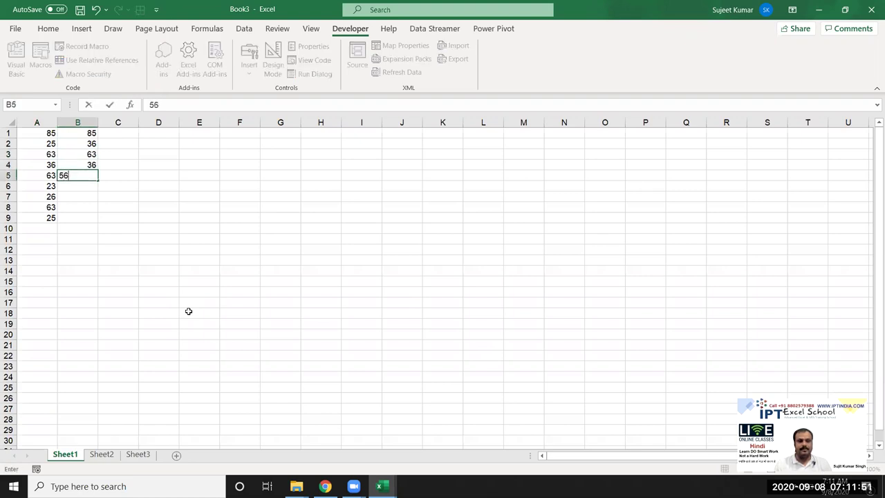
key(Return)
text(36)
key(Return)
text(36)
key(Return)
text(63)
key(Return)
text(36)
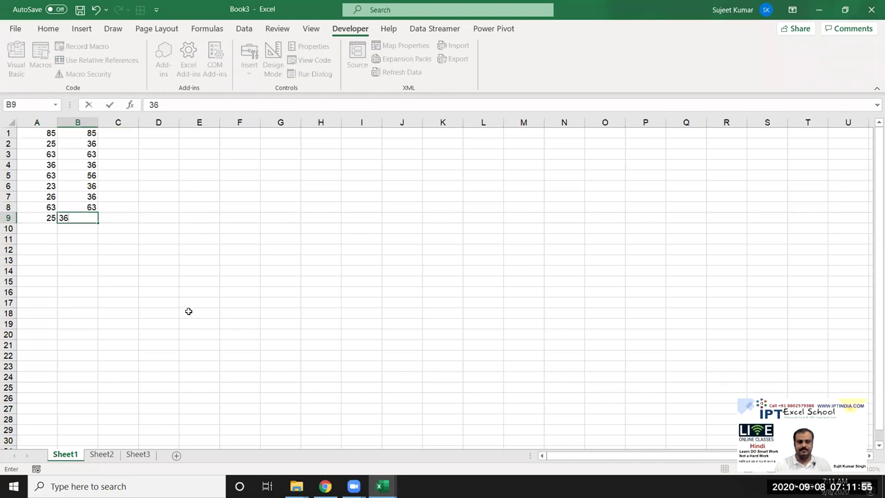
key(Return)
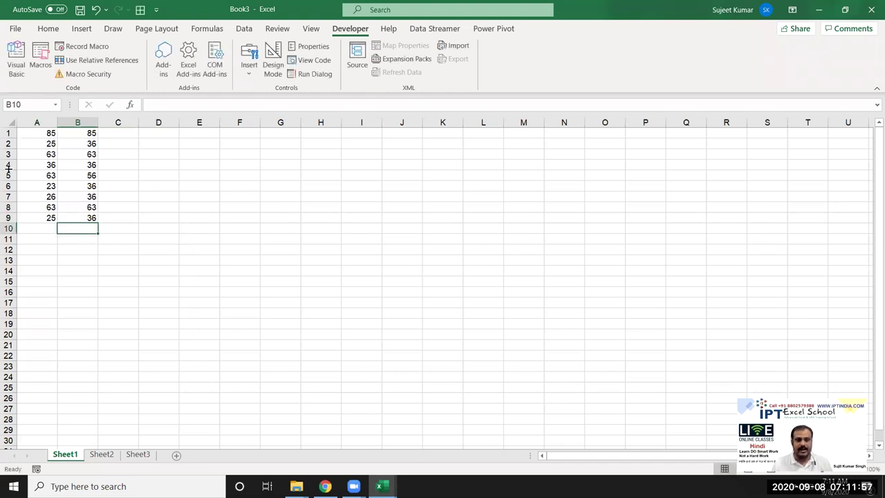
click(110, 136)
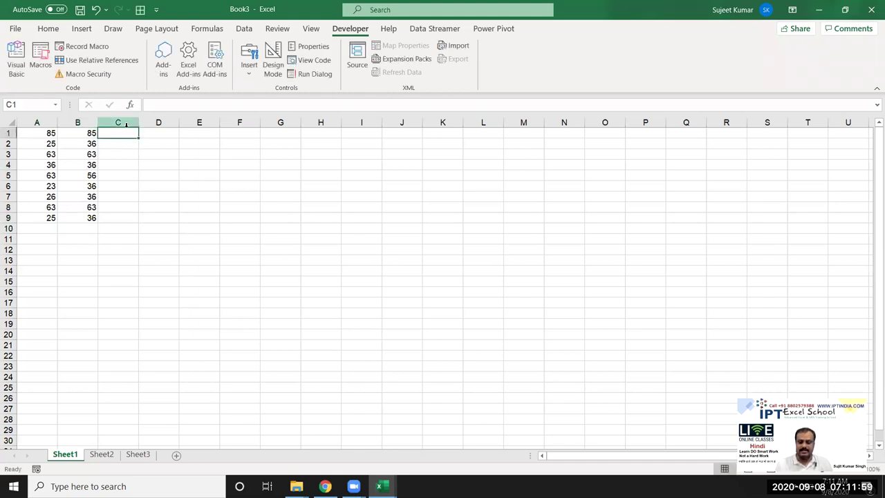
Step: Enter =A1*B1 in C1, fill it down to C9, then clear C1:C9 again
text(=)
key(Left)
key(Left)
text(*)
key(Left)
key(Return)
key(Left)
key(Down)
key(Down)
key(Down)
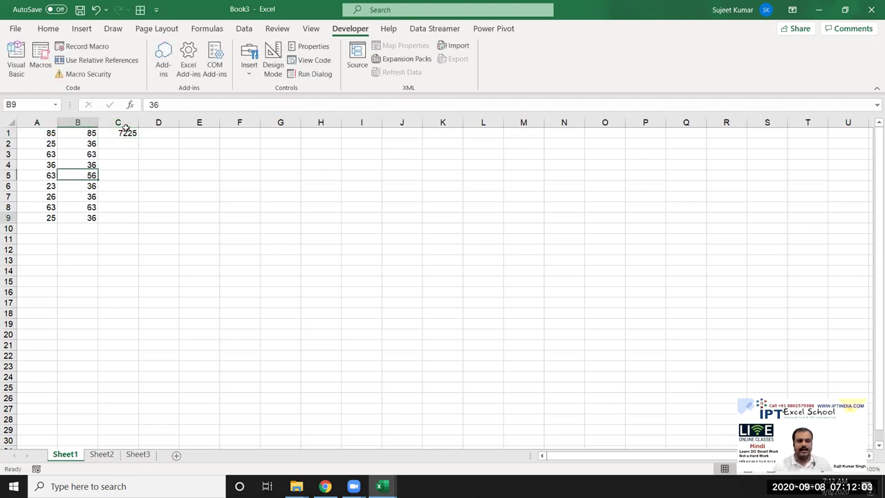
key(Down)
key(Down)
key(Down)
key(Right)
key(shift+Up)
key(shift+Up)
key(shift+Up)
key(ctrl+d)
key(Down)
key(Down)
key(Up)
key(Up)
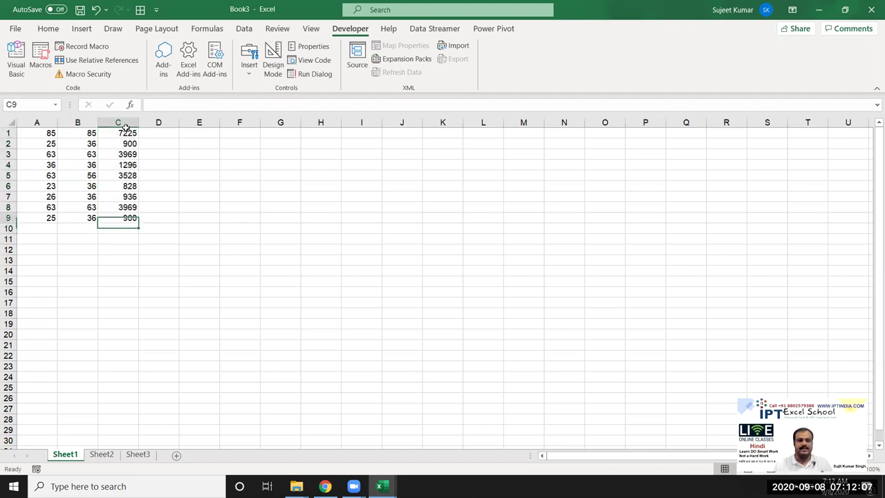
key(ctrl+shift+Up)
key(Delete)
Step: Enter =SUMPRODUCT(A1:A9,B1:B9) in B12, returning 23551
key(Down)
key(Down)
key(Down)
key(Left)
text(=sum)
key(Down)
key(Down)
key(Down)
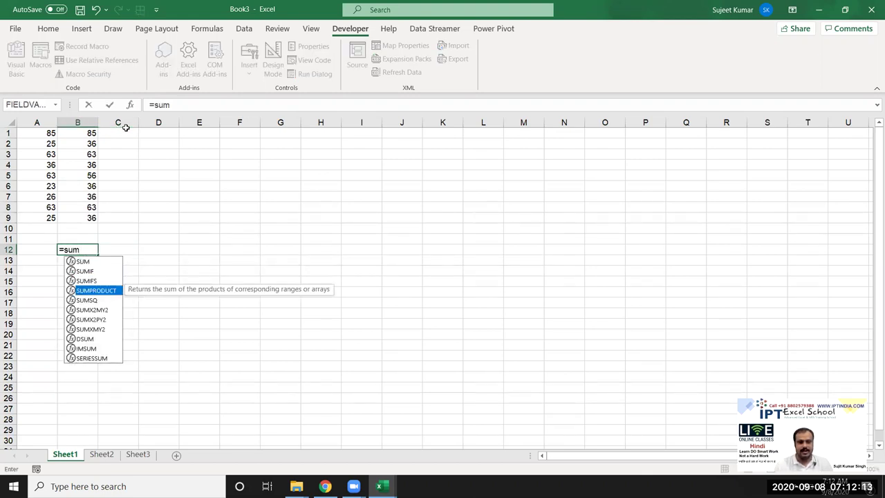
key(Tab)
key(Up)
key(Left)
key(Up)
key(Up)
key(ctrl+shift+Up)
text(,)
key(Up)
key(Up)
key(Up)
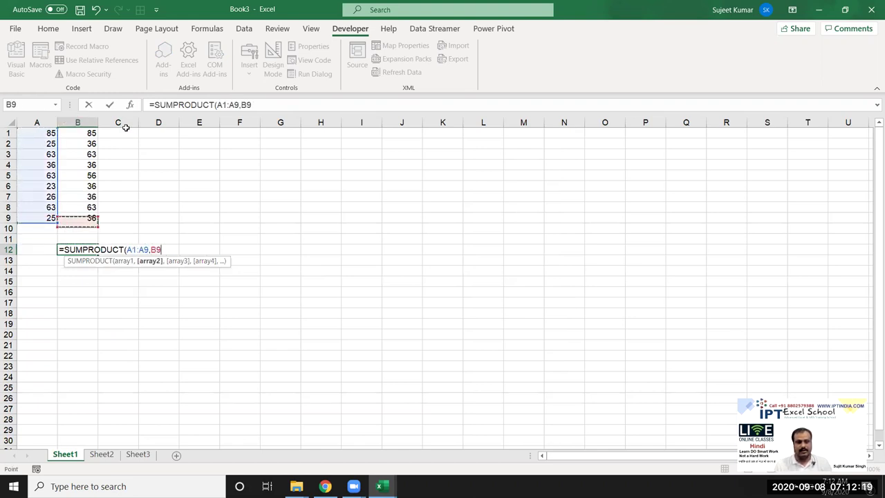
key(ctrl+shift+Up)
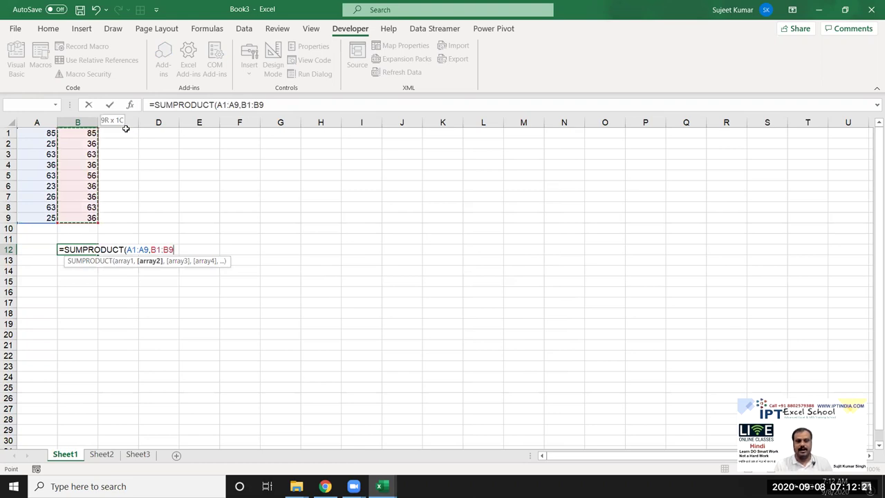
key(Return)
key(Up)
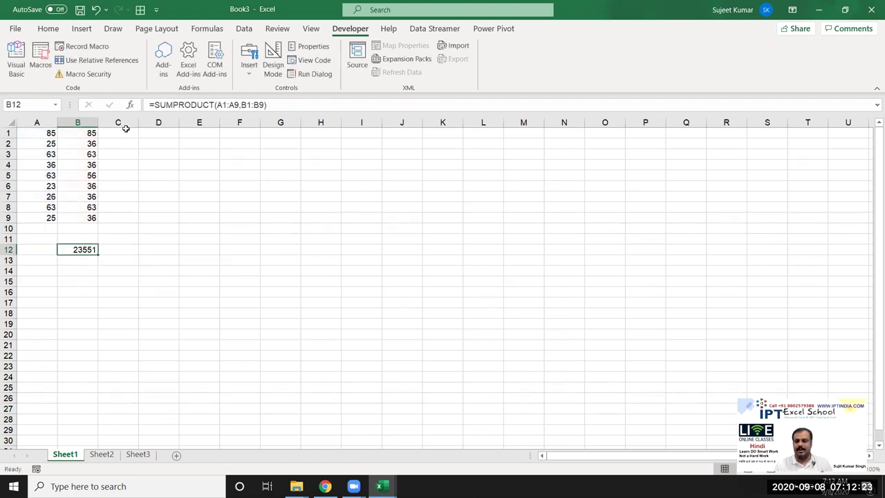
key(Right)
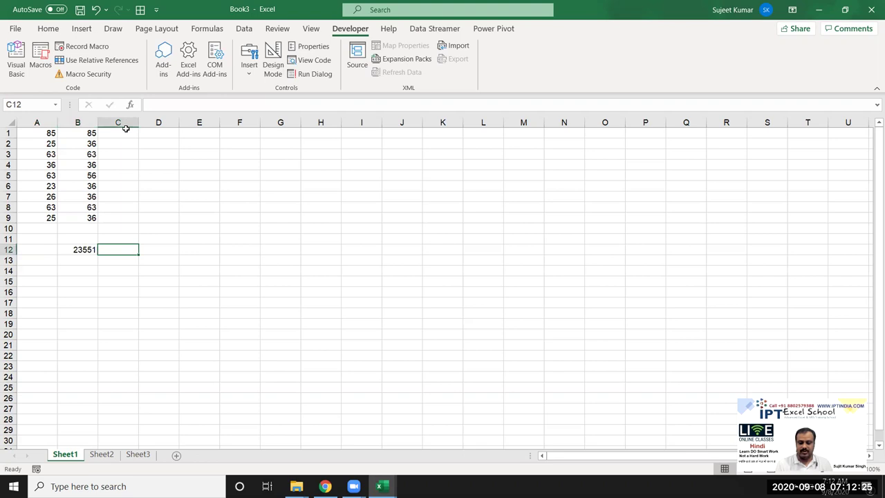
Step: Enter the array formula =SUM(A1:A9*B1:B9) in C12, returning 23551
text(=sum)
key(Tab)
key(Left)
key(Up)
key(Left)
key(Up)
key(Up)
key(ctrl+shift+Up)
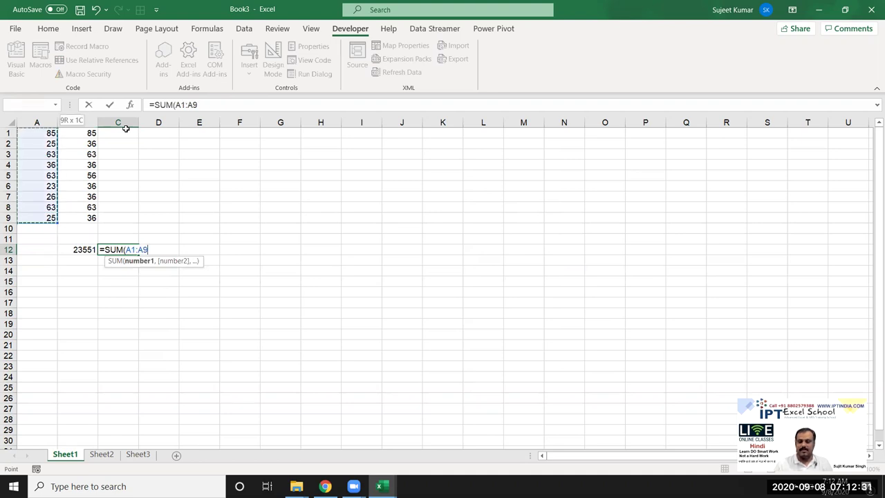
text(*)
key(Up)
key(Up)
key(Left)
key(Up)
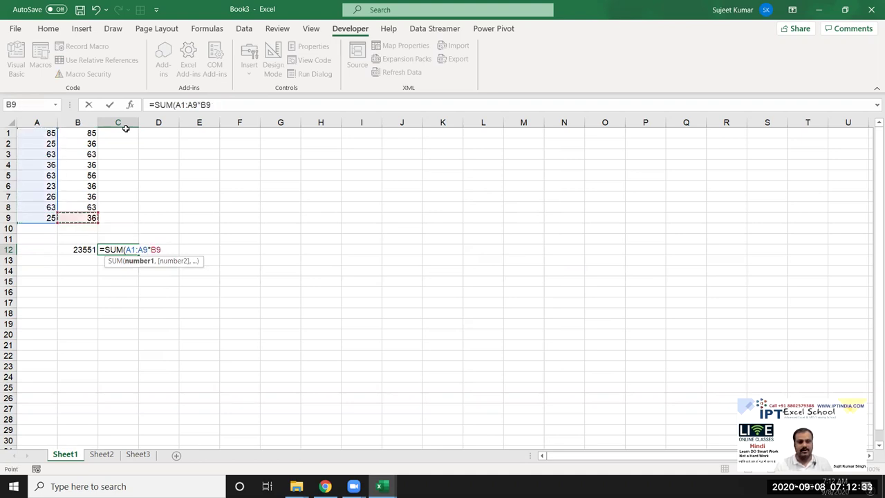
key(ctrl+shift+Up)
key(Return)
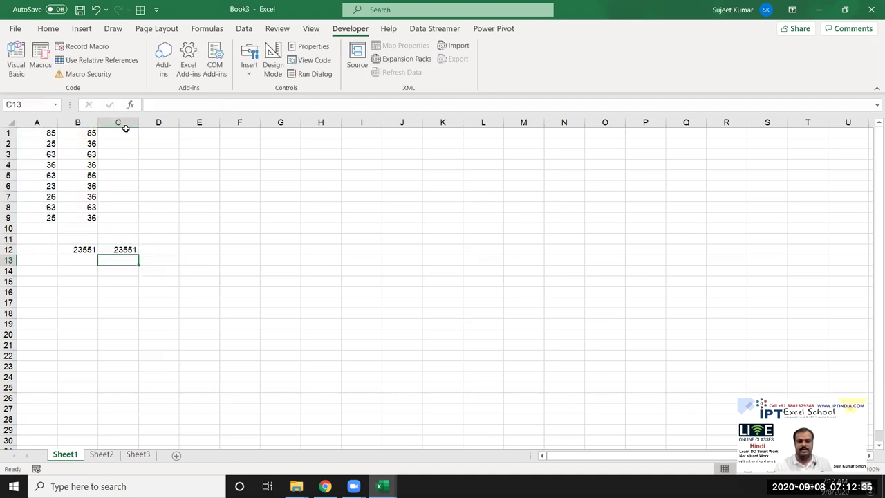
Step: Compare the SUM formula in C12 with the SUMPRODUCT formula in B12
key(Up)
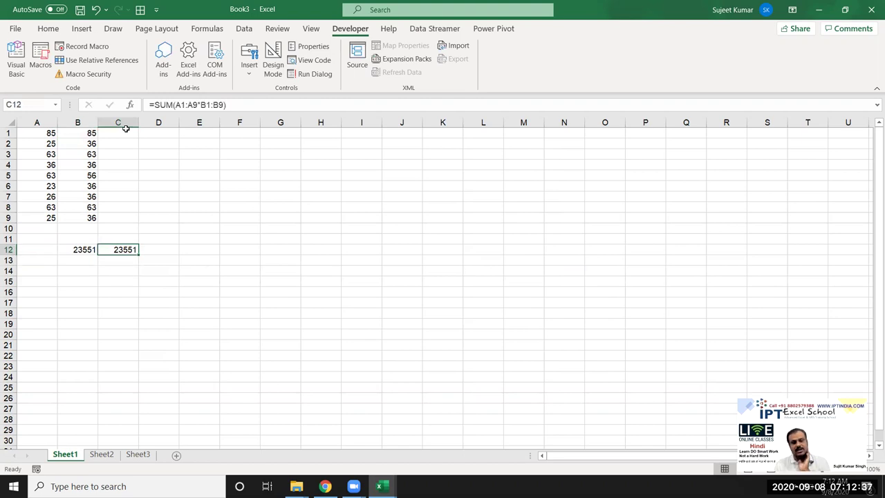
key(Left)
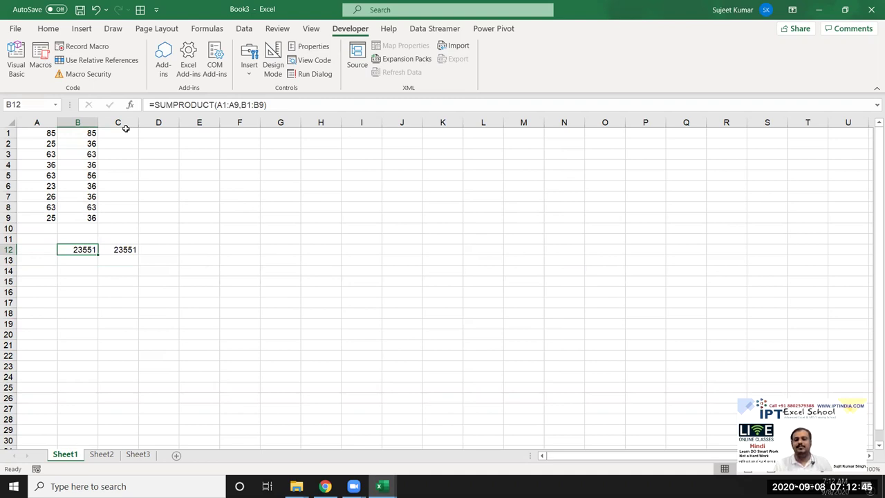
key(Right)
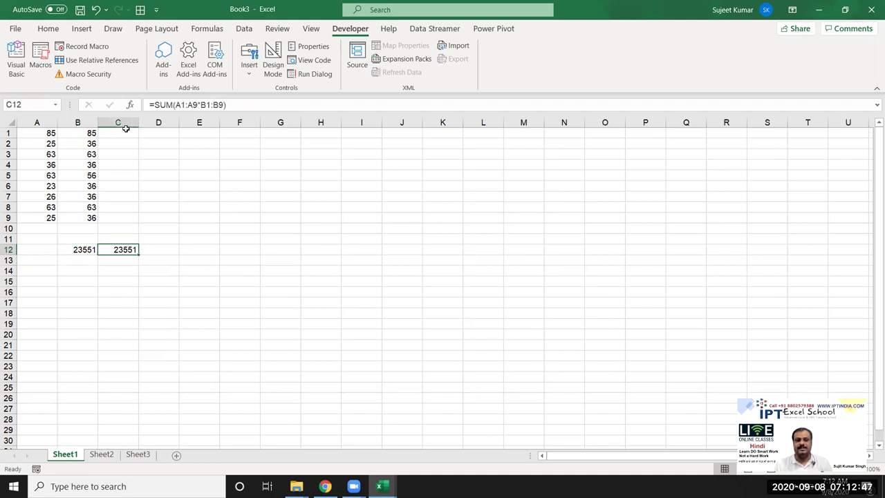
key(Up)
key(Up)
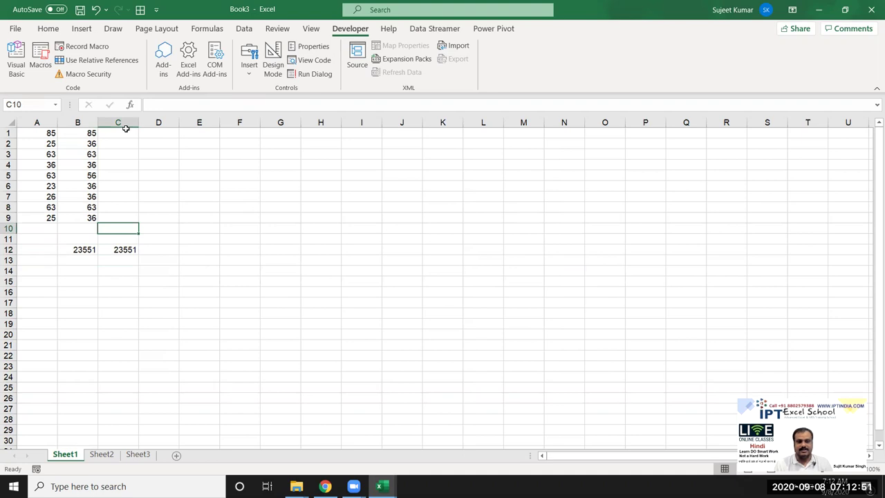
Step: Enter =SUM(A1:A9/B1:B9) in C10 with Ctrl+Enter, returning 7.875
text(=sum)
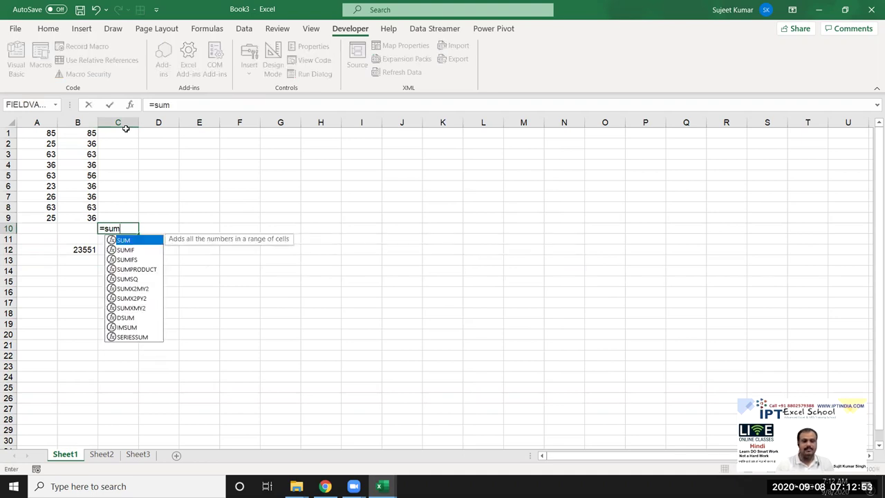
key(Tab)
key(Up)
key(Left)
key(Left)
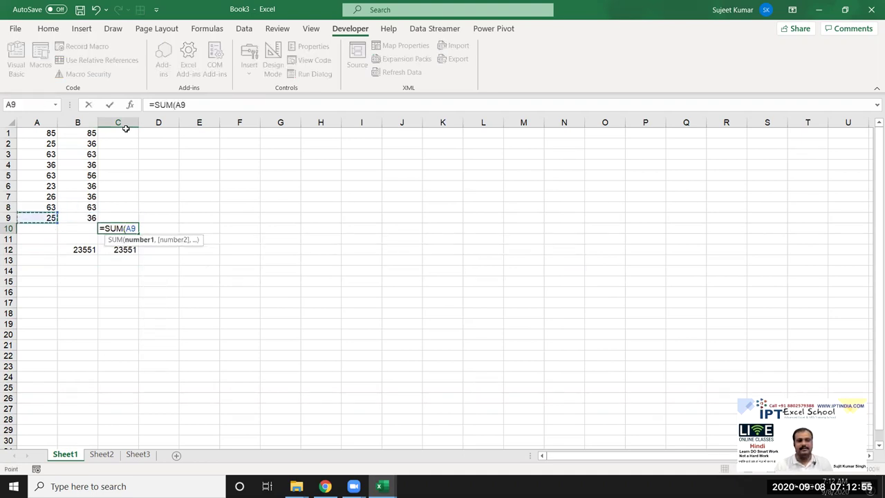
key(ctrl+shift+Up)
text(*)
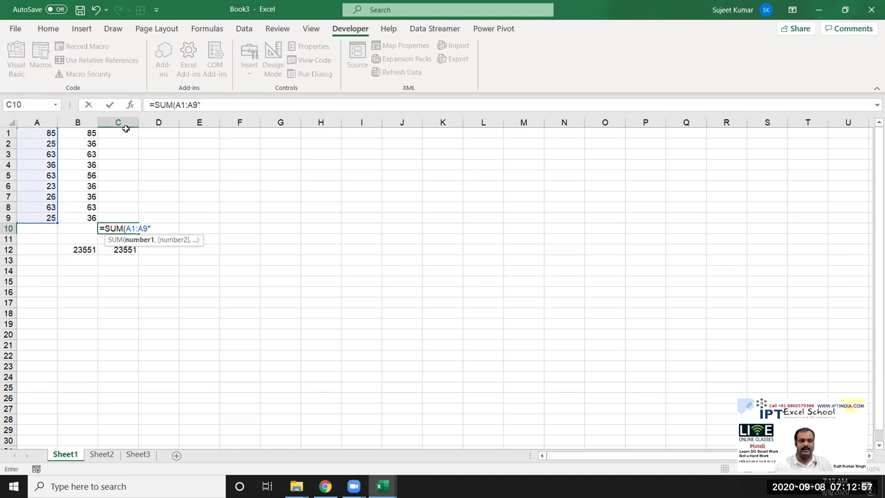
key(Right)
key(Left)
key(Left)
key(Up)
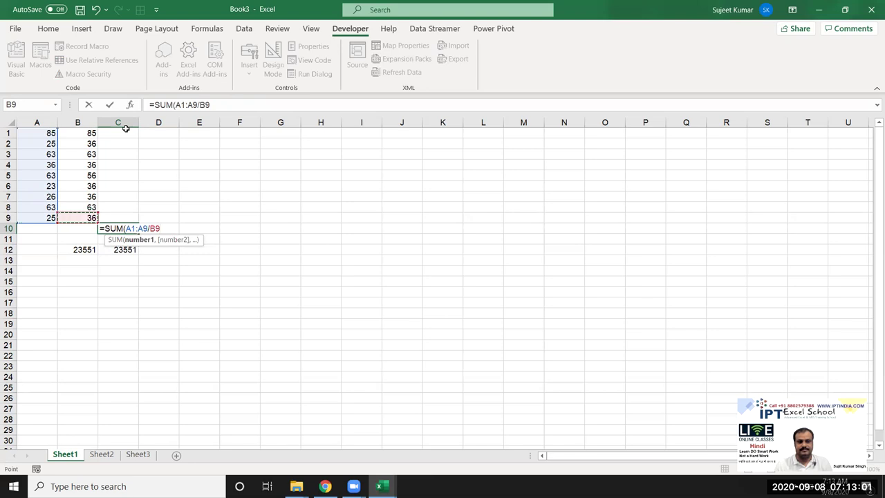
key(ctrl+shift+Up)
key(ctrl+Return)
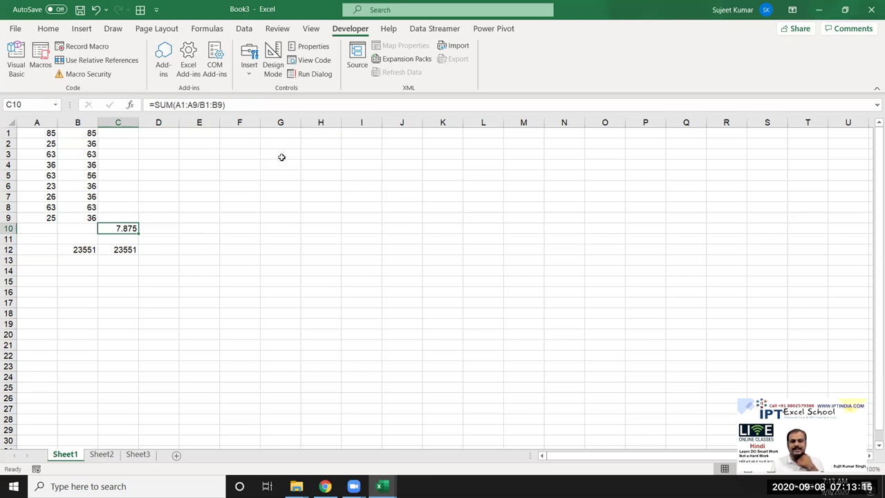
Step: Fill G1:G9 with a column of numbers, starting 85, 36 and ending 25, 63
click(281, 137)
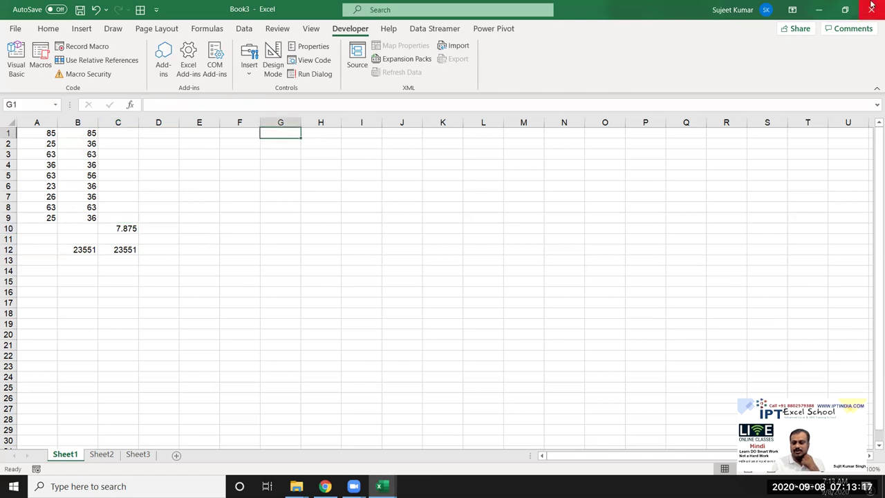
text(85)
key(Return)
text(36)
key(Return)
text(65 36 52)
key(Return)
text(36 63)
key(Return)
text(25)
key(Return)
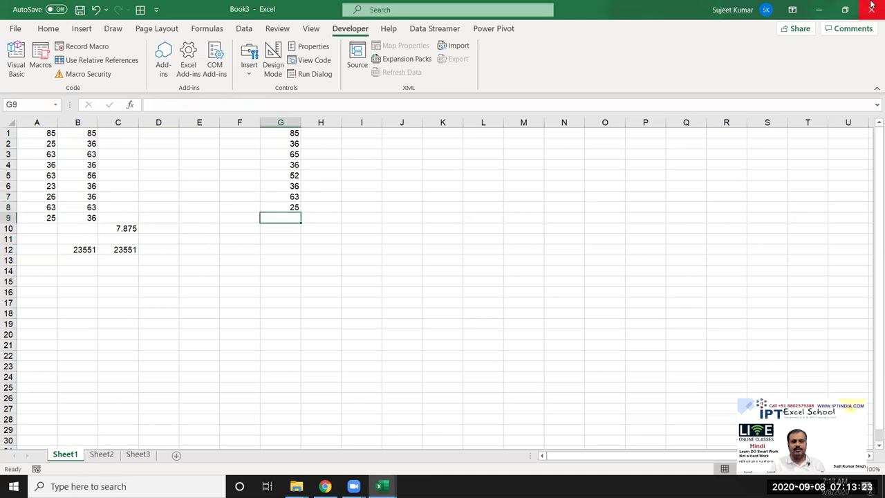
text(63)
key(Return)
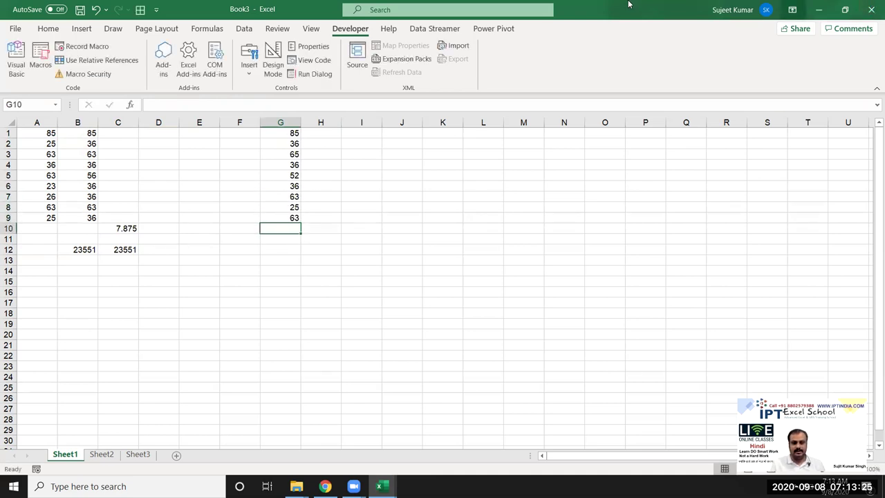
Step: Copy the B1:B9 values into column H starting at H1
drag(90, 133, 90, 218)
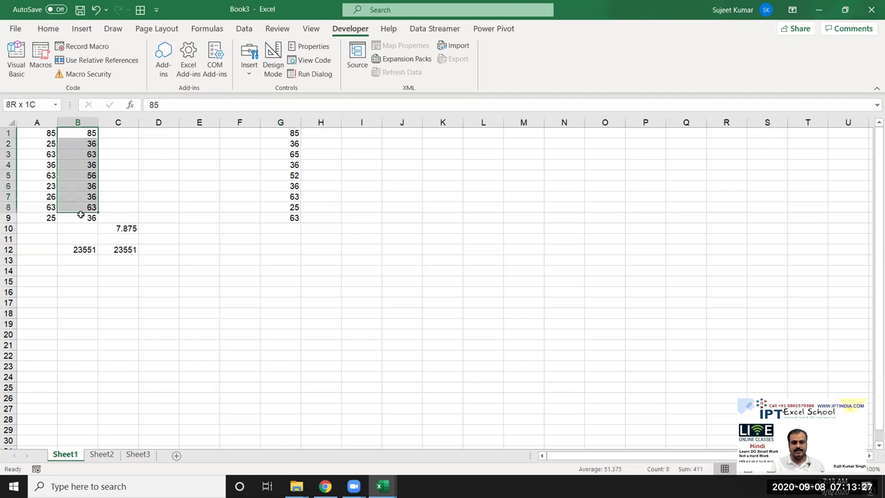
key(ctrl+c)
click(323, 134)
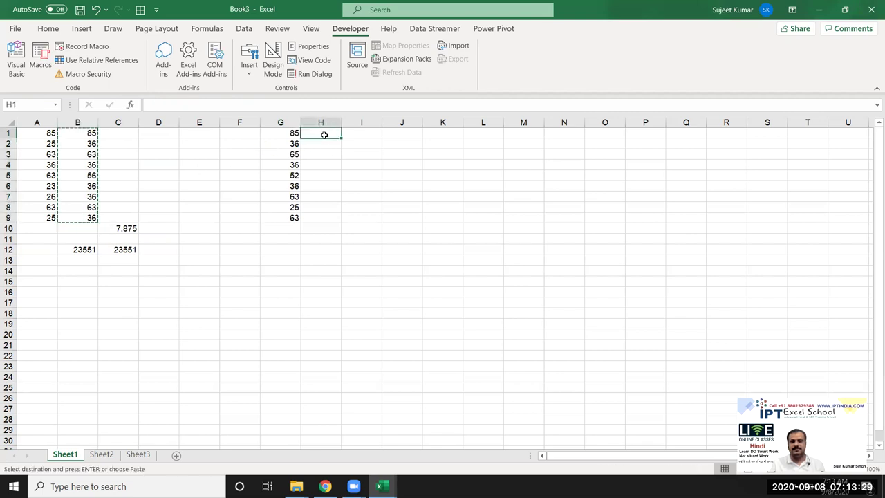
key(Return)
Step: Enter the ratio =G1/H1 in I1 and fill it down to I9
click(356, 131)
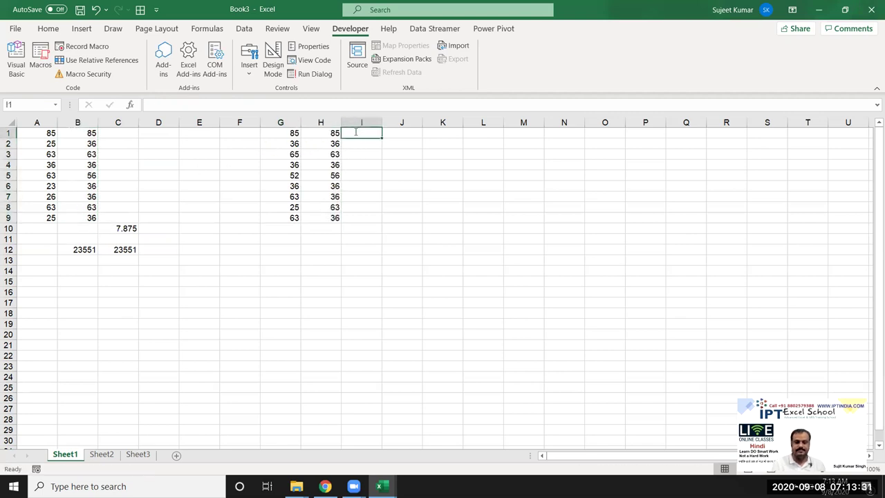
text(=)
key(Left)
key(Left)
text(/)
key(Left)
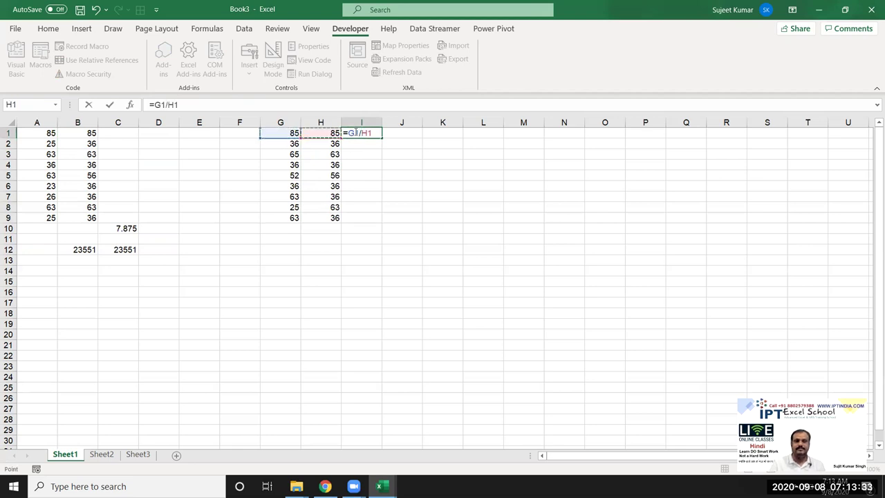
key(Return)
drag(355, 133, 354, 214)
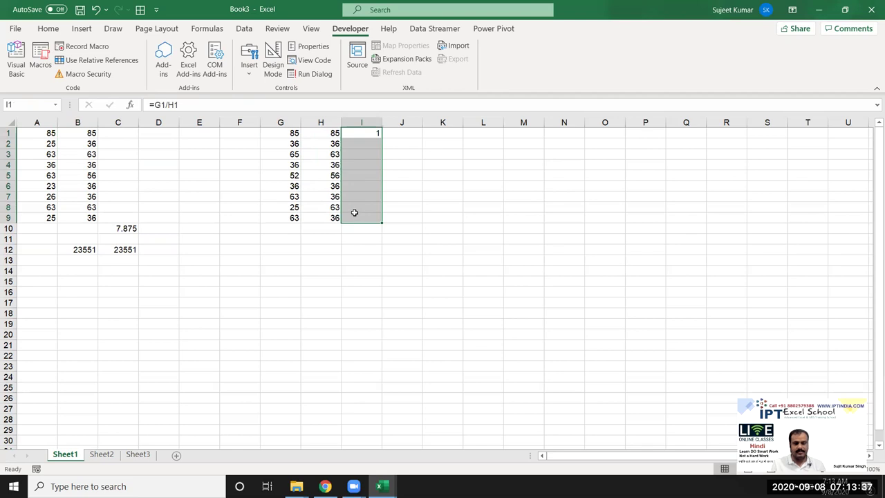
key(ctrl+d)
Step: Set H4 and H7 to 0 so their ratios show #DIV/0!
click(325, 164)
text(0)
key(Return)
key(Down)
key(Down)
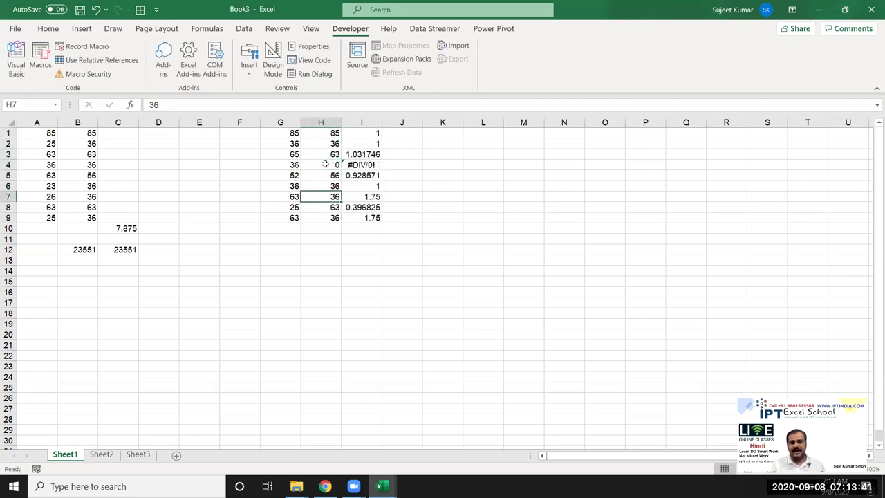
text(0)
key(Return)
key(Down)
key(Right)
key(Down)
text(=)
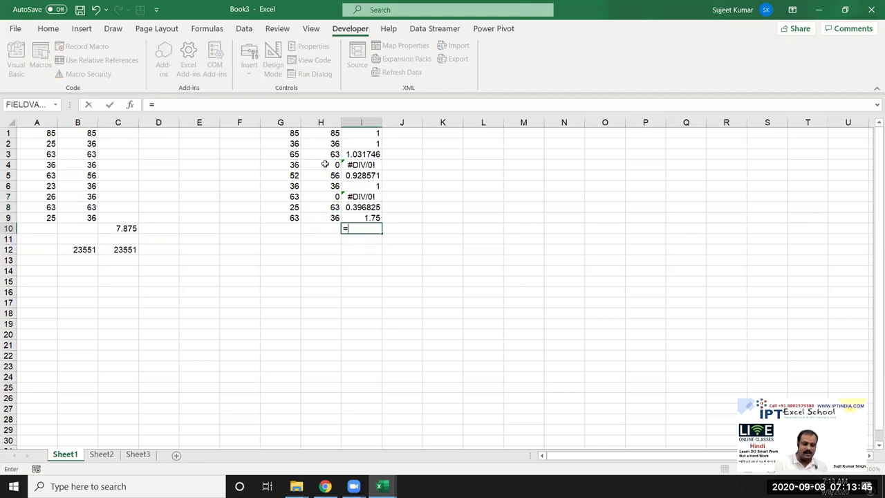
text(sum)
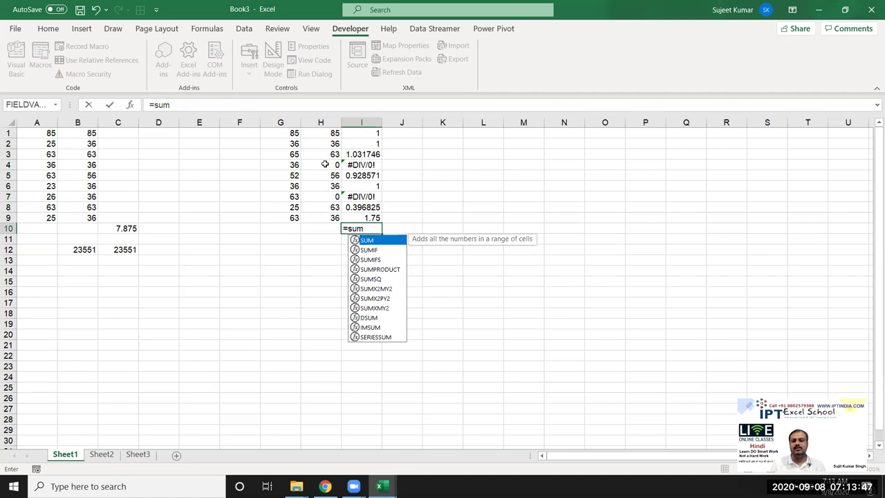
key(Tab)
key(Up)
key(ctrl+shift+Up)
key(Return)
key(Up)
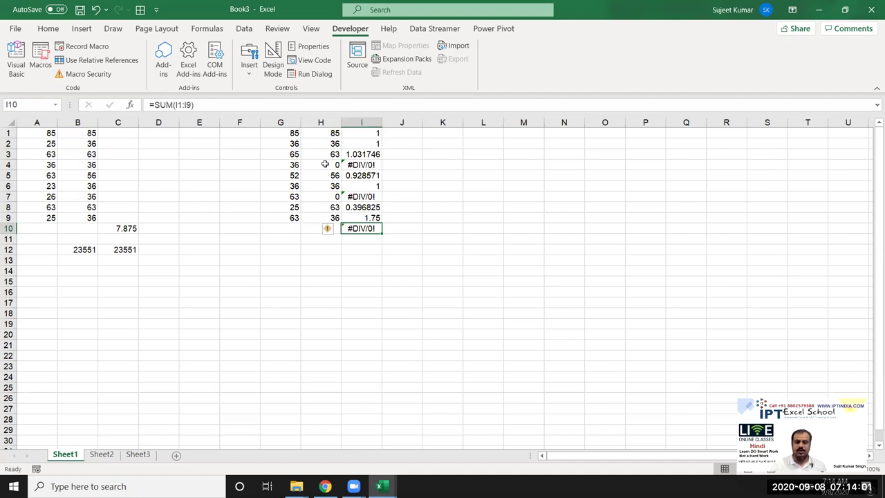
key(Delete)
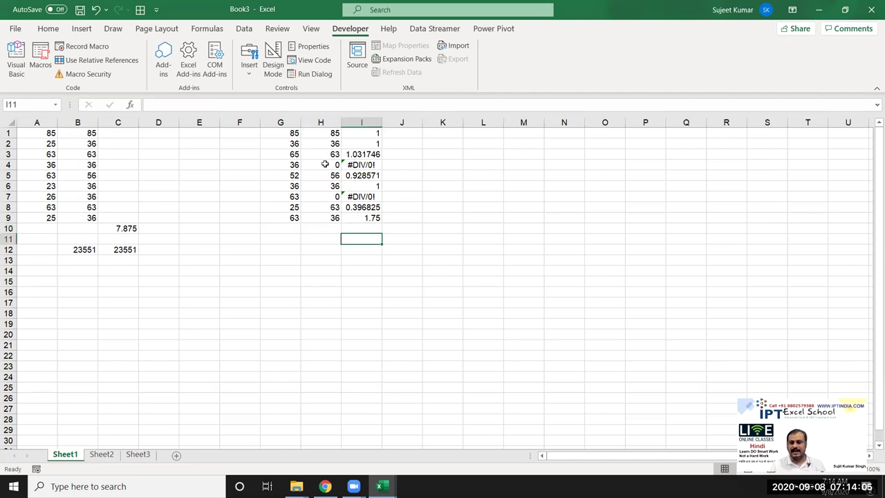
text(=ag)
key(Tab)
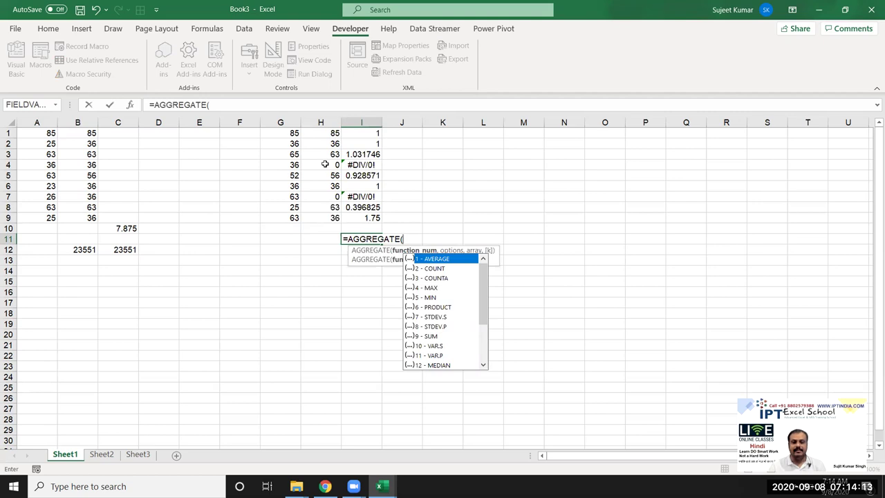
key(Down)
key(Down)
key(Down)
key(Down)
key(Down)
key(Down)
key(Down)
key(Down)
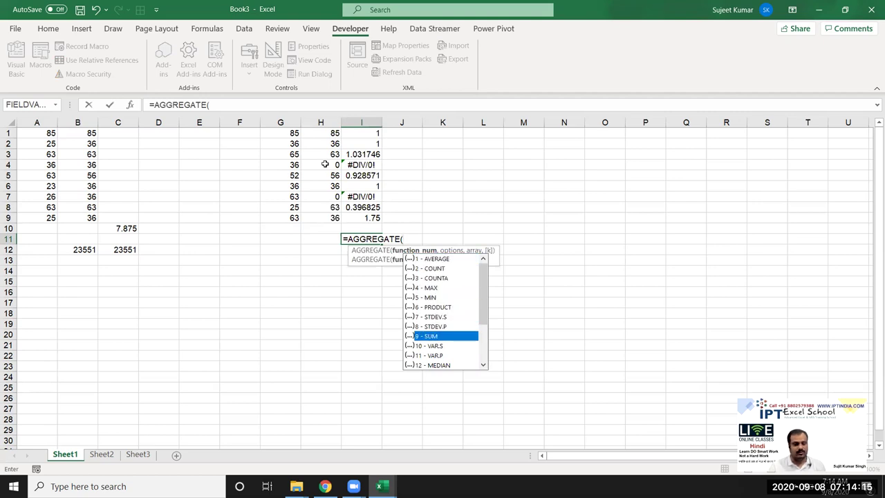
key(Tab)
text(,)
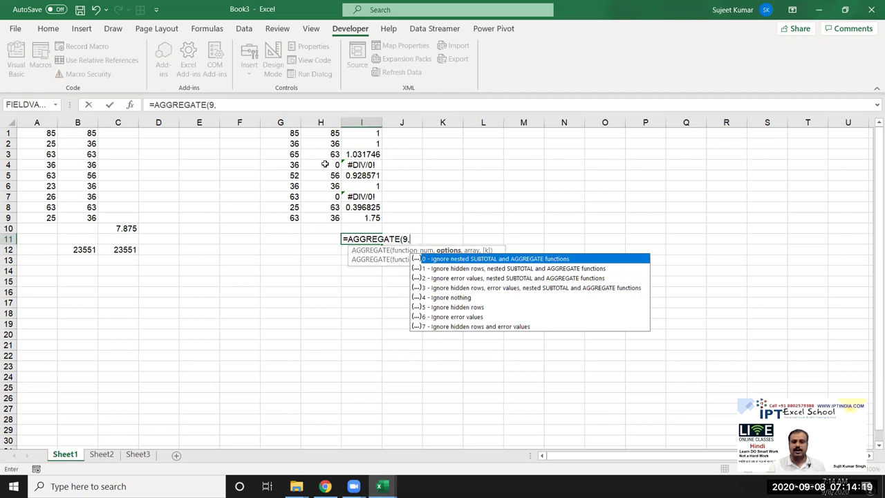
key(Down)
key(Down)
key(Down)
key(Down)
key(Down)
key(Down)
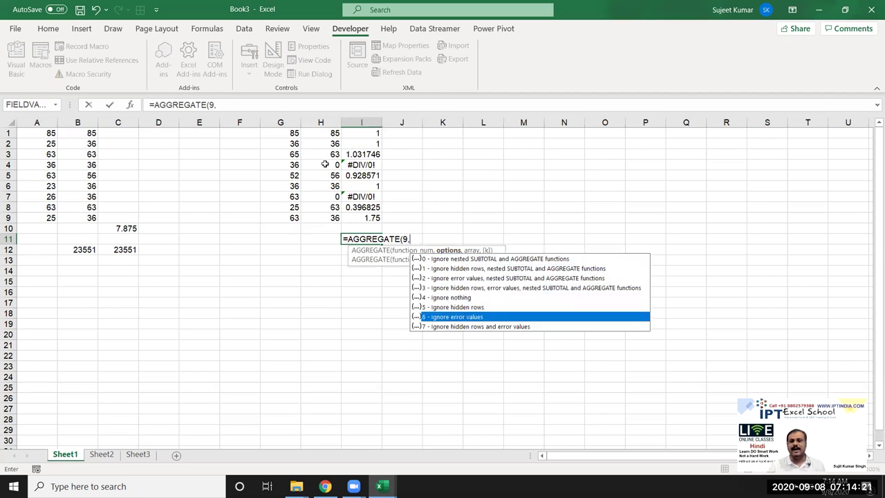
key(Tab)
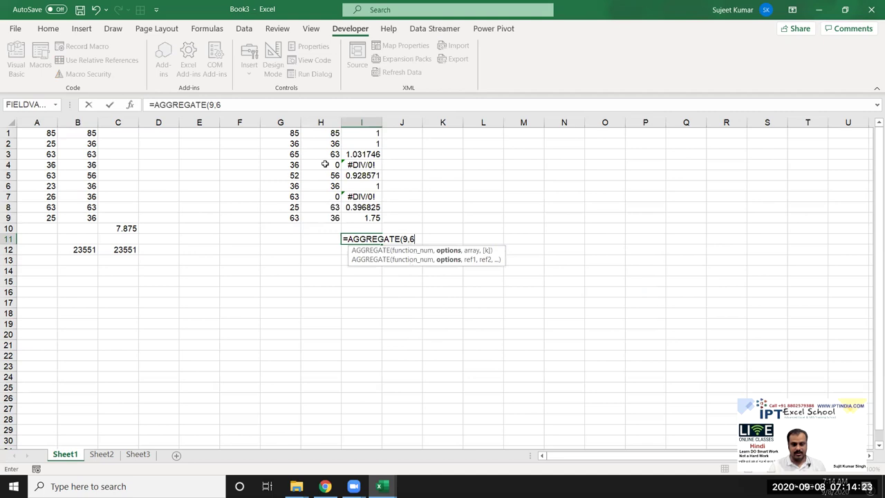
text(,)
key(Up)
key(Up)
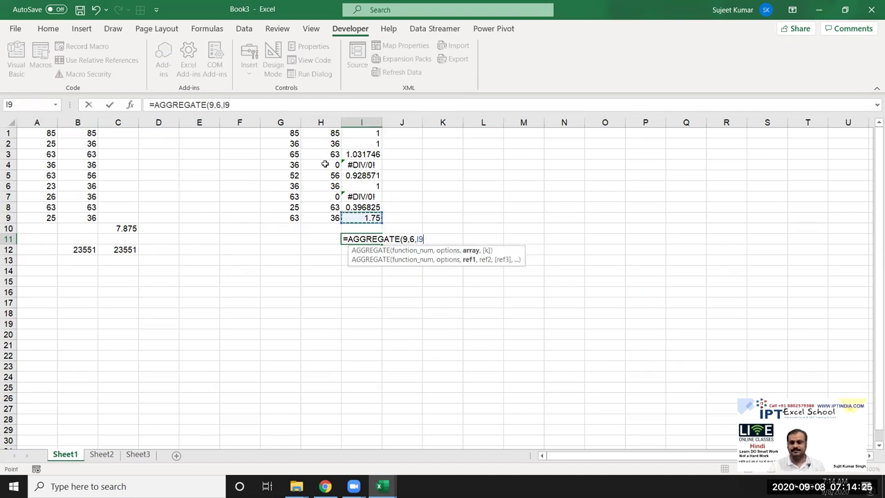
key(ctrl+shift+Up)
key(Return)
key(Up)
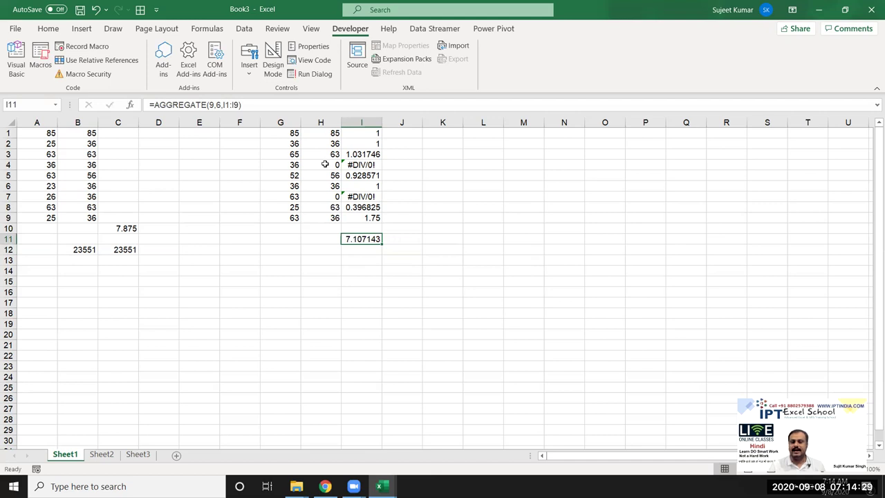
key(Up)
key(Up)
key(Up)
key(Up)
key(Up)
key(Up)
key(Up)
key(Down)
key(Down)
key(Down)
key(Down)
key(Down)
key(Down)
key(Down)
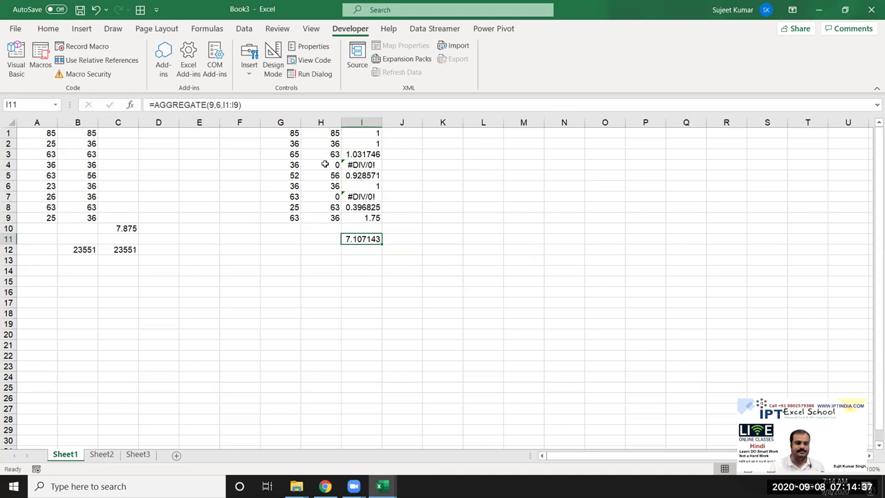
key(Delete)
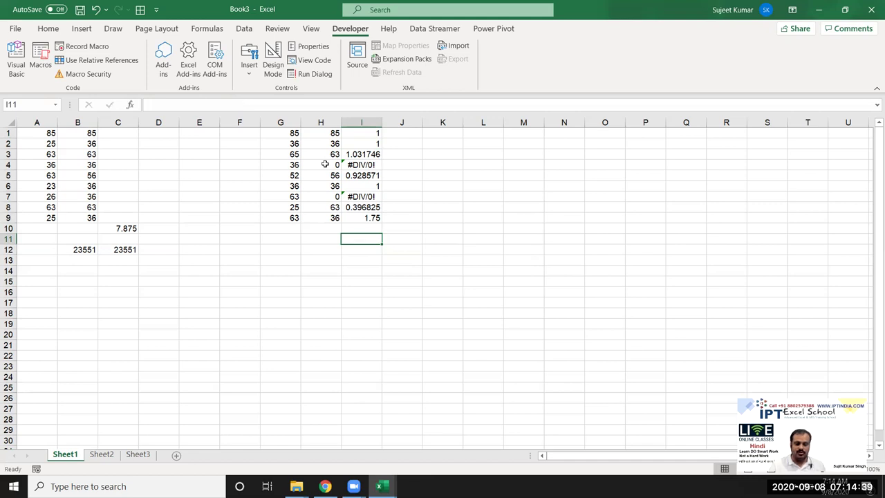
Step: Enter {=SUM(IFERROR(I1:I9,0))} in I11 as an array formula, returning 7.107143
text(=)
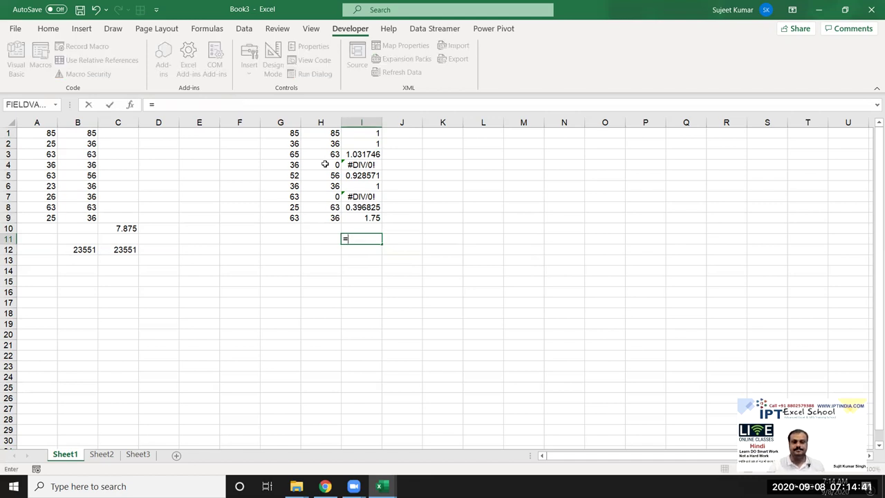
text(su)
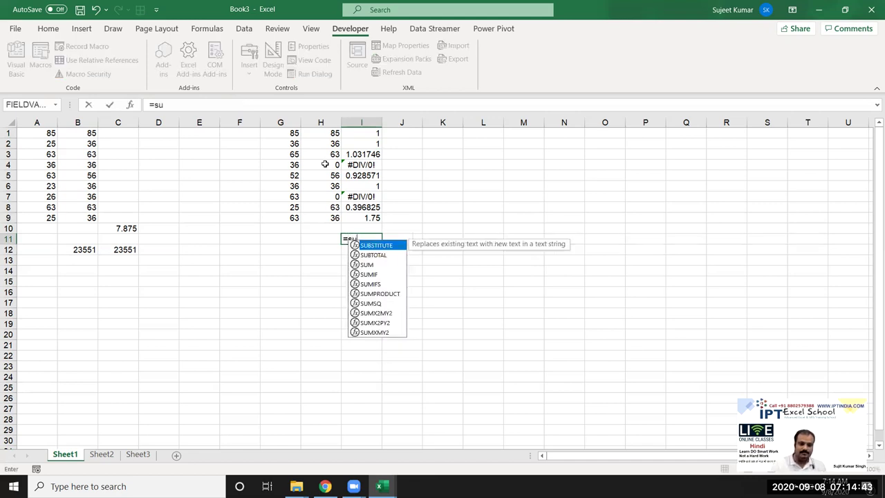
text(m)
key(Tab)
text(if)
key(Down)
key(Tab)
key(Up)
key(Up)
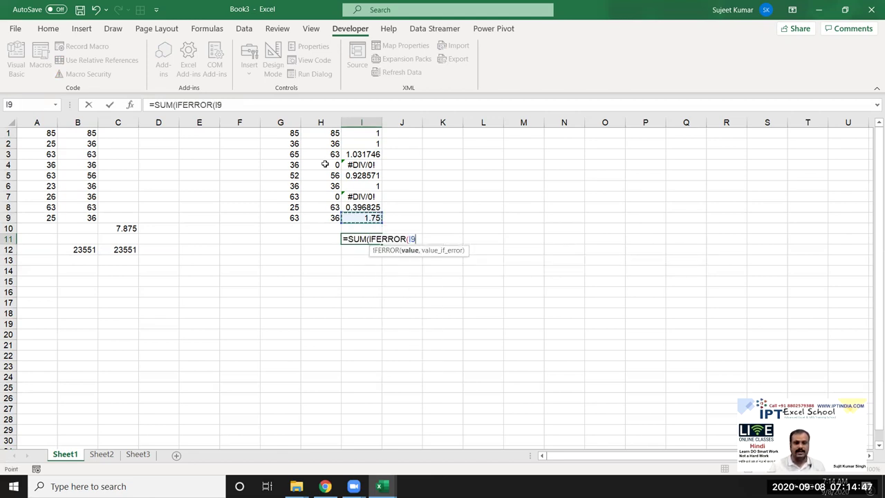
key(ctrl+shift+Up)
text(1:I9,0)
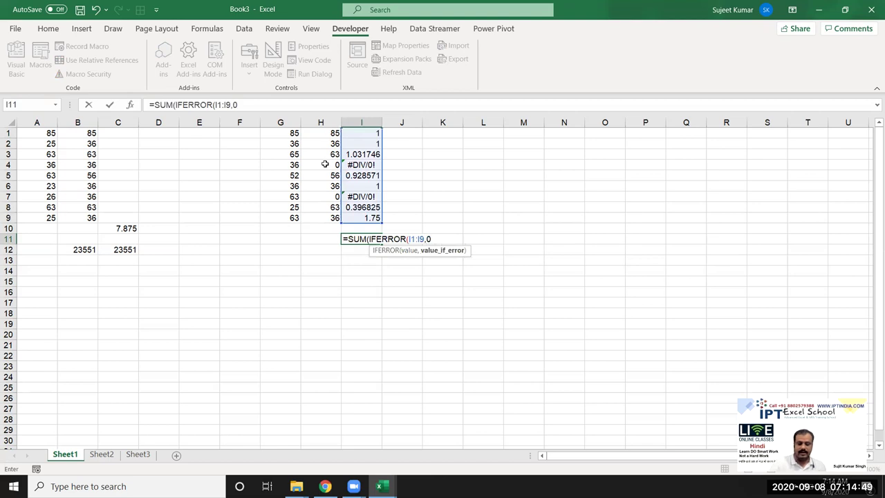
text()))
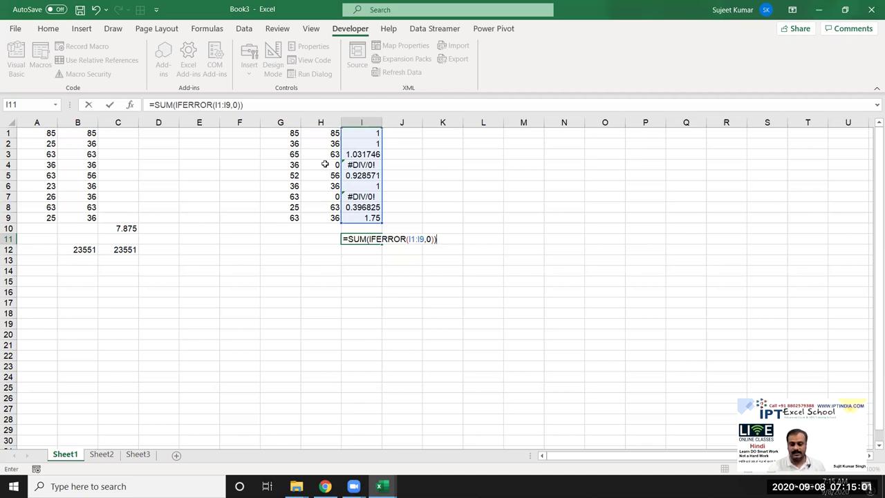
key(ctrl+Return)
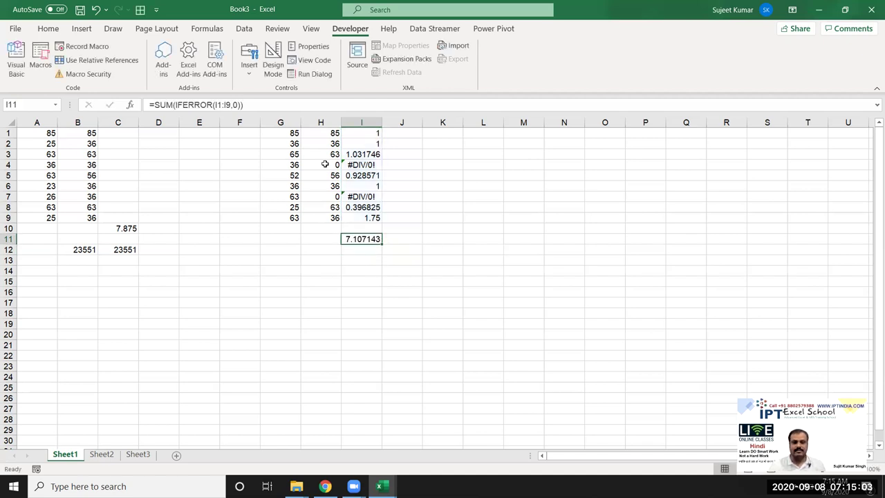
key(F2)
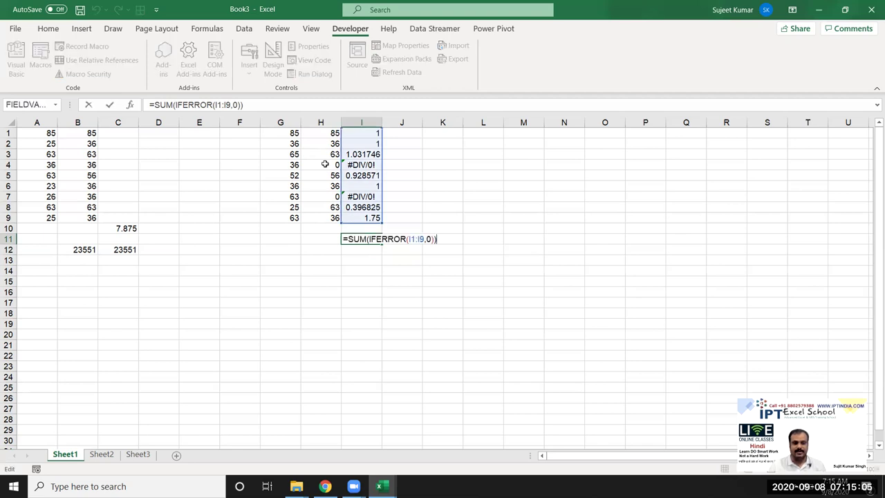
key(ctrl+shift+Return)
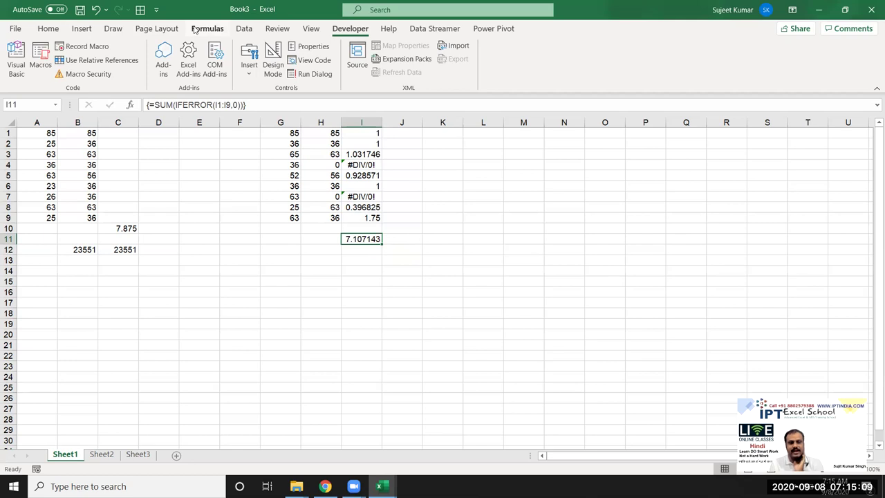
click(196, 30)
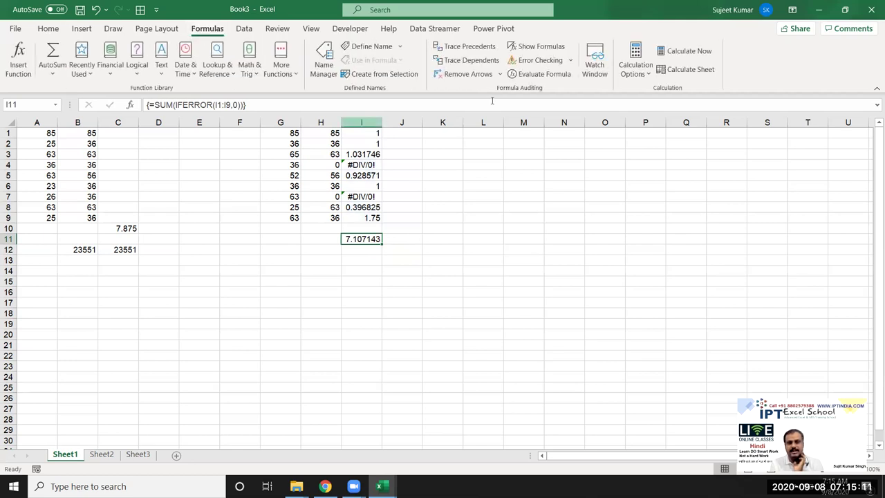
click(527, 74)
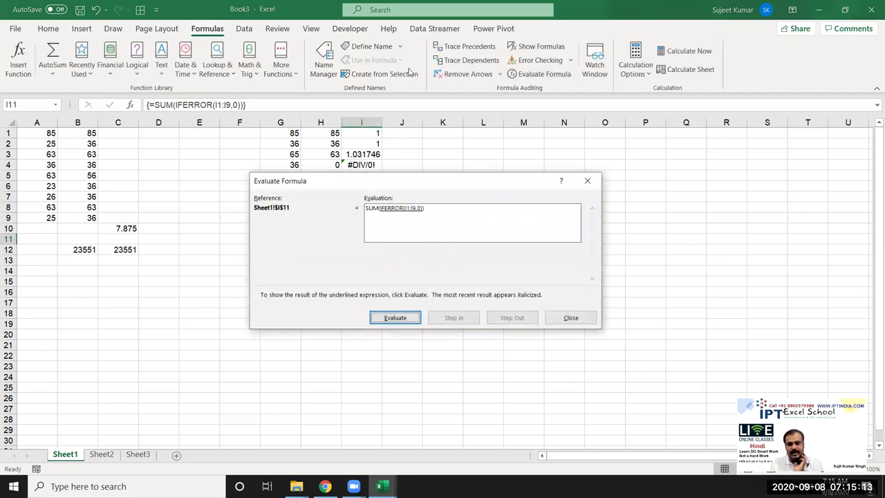
click(411, 320)
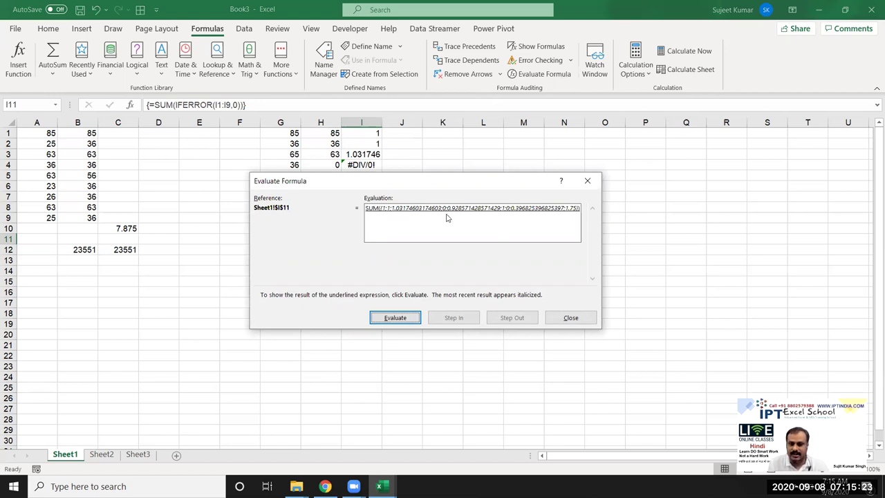
click(413, 319)
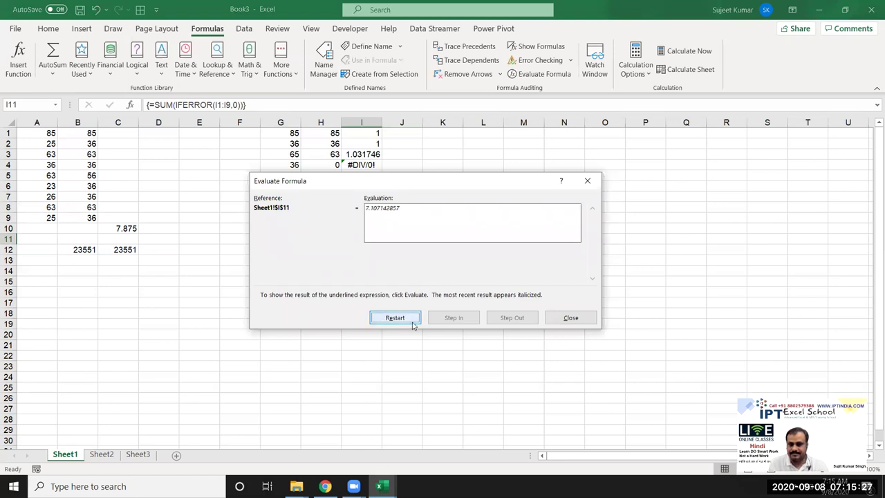
click(571, 317)
Step: Type Puja in M1 and autofill the name list down to M9
click(507, 133)
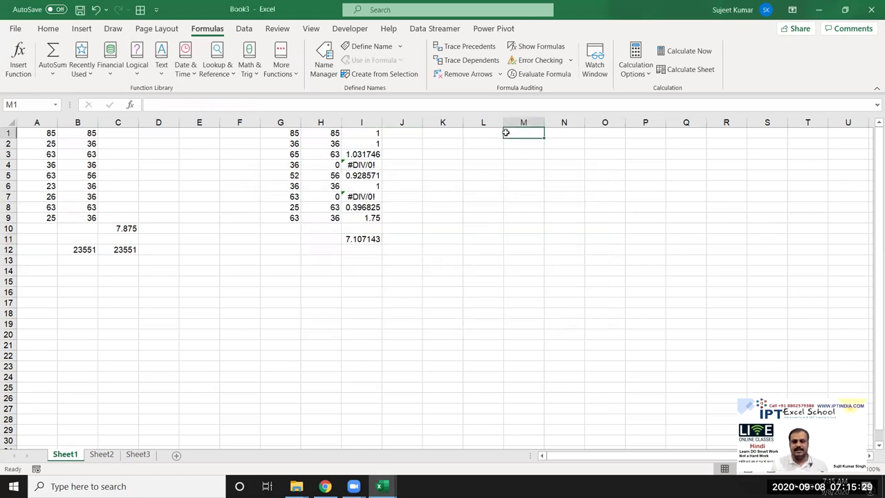
text(Puja)
click(537, 184)
click(537, 136)
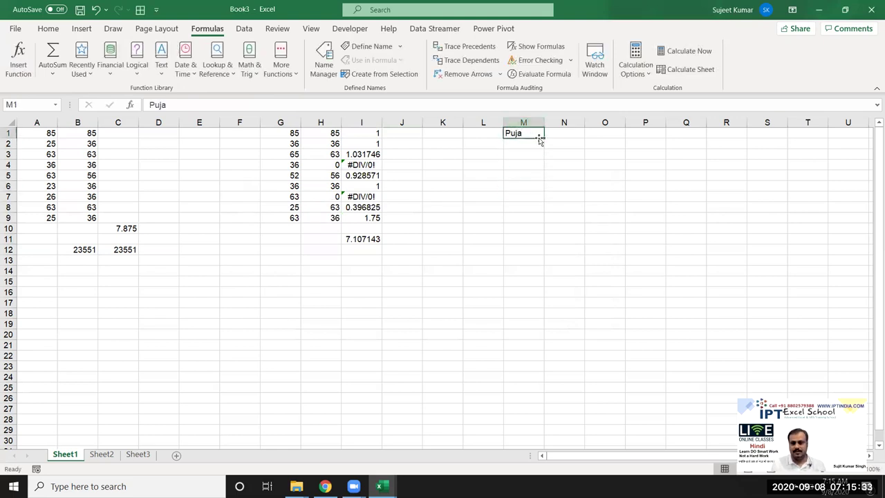
mouse_move(549, 173)
mouse_down()
mouse_move(556, 223)
mouse_move(521, 245)
mouse_up()
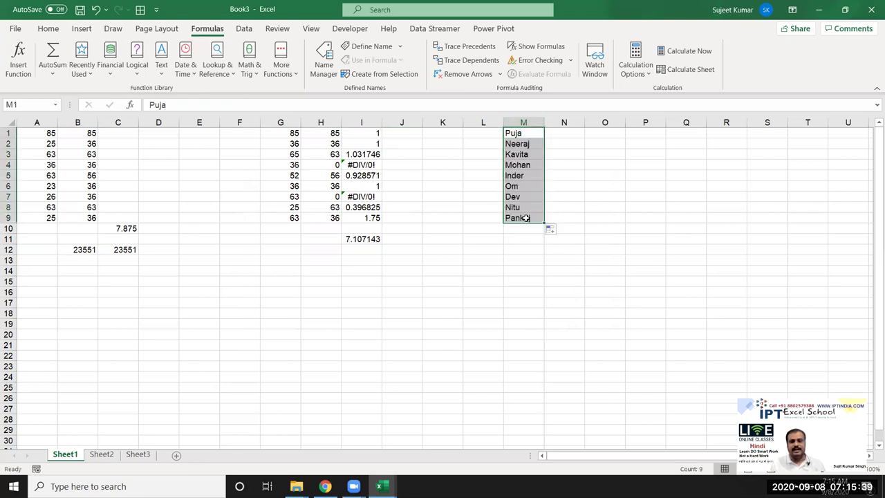
click(522, 219)
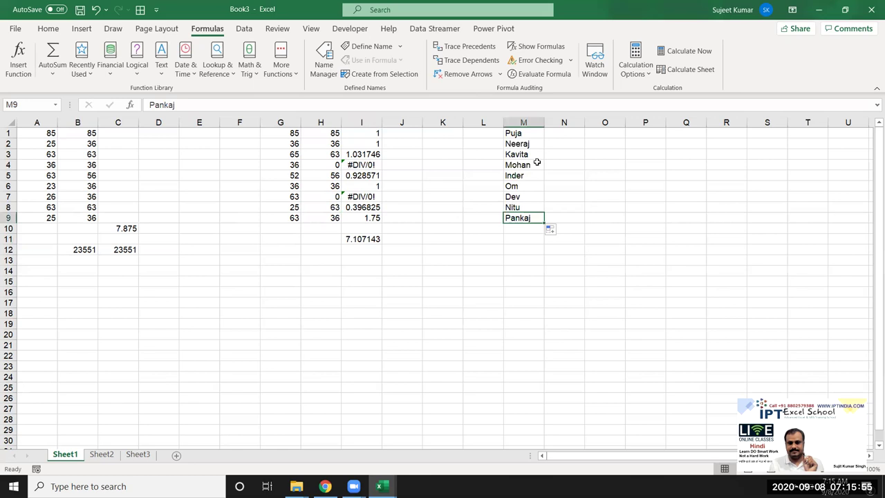
click(568, 130)
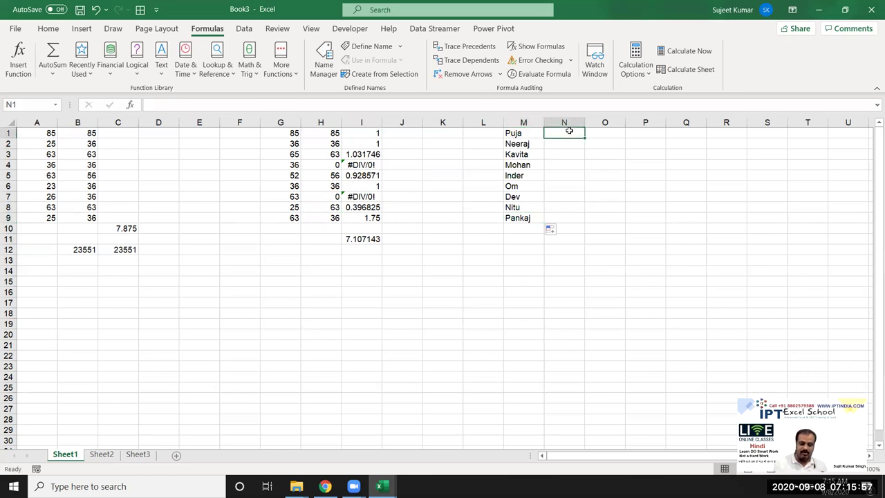
Step: Enter =LEN(M1) in N1 and fill it down to N9 to show each name's length
text(=len)
key(Tab)
key(Left)
key(Return)
key(Left)
key(ctrl+Down)
key(Right)
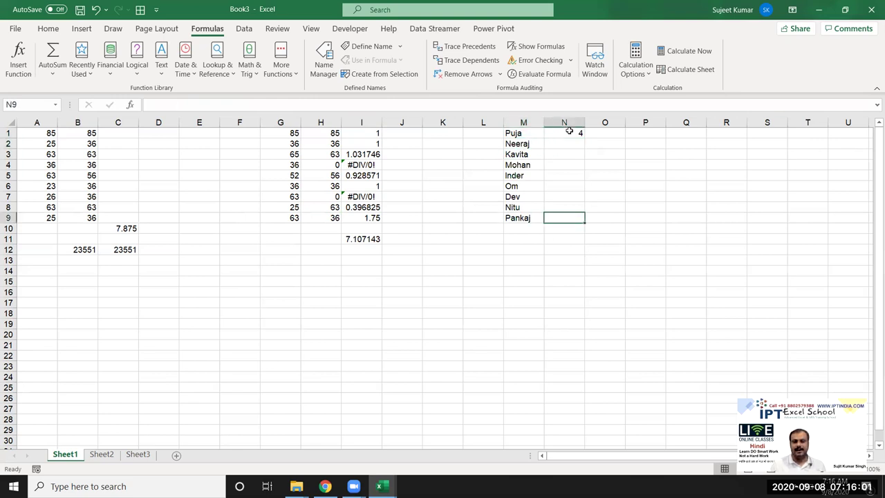
key(ctrl+shift+Up)
key(ctrl+d)
Step: Delete the length results in N1:N9 and return to M11
key(Down)
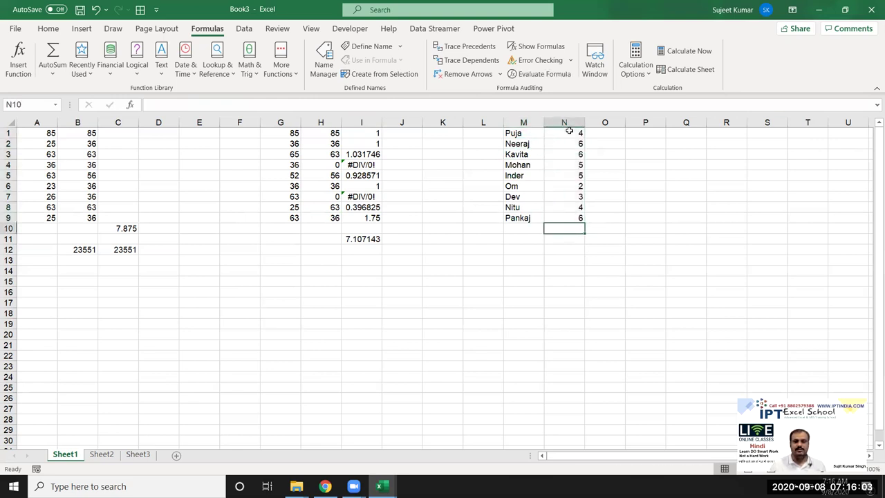
key(Left)
key(Down)
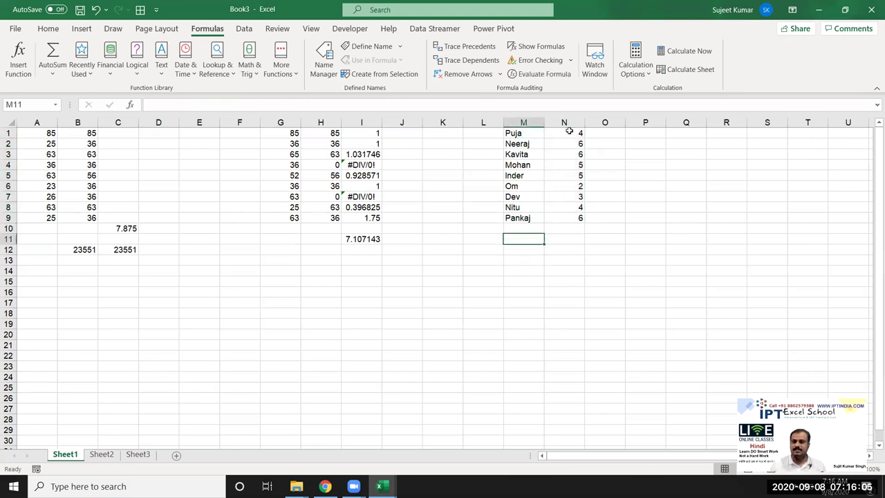
key(Right)
key(Up)
key(Up)
key(ctrl+shift+Up)
key(Delete)
key(Down)
key(Left)
key(Down)
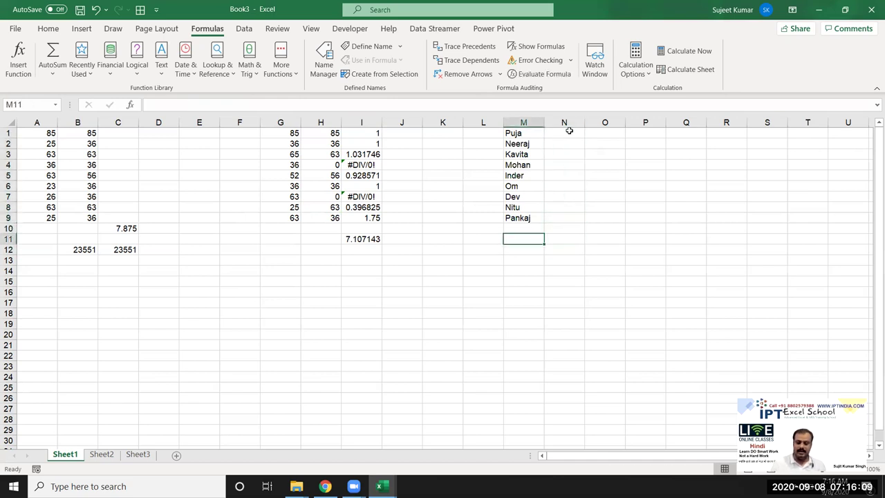
Step: Enter {=SUM(LEN(M1:M9))} in M11 as an array formula, totalling 41 characters
text(=sum)
key(Tab)
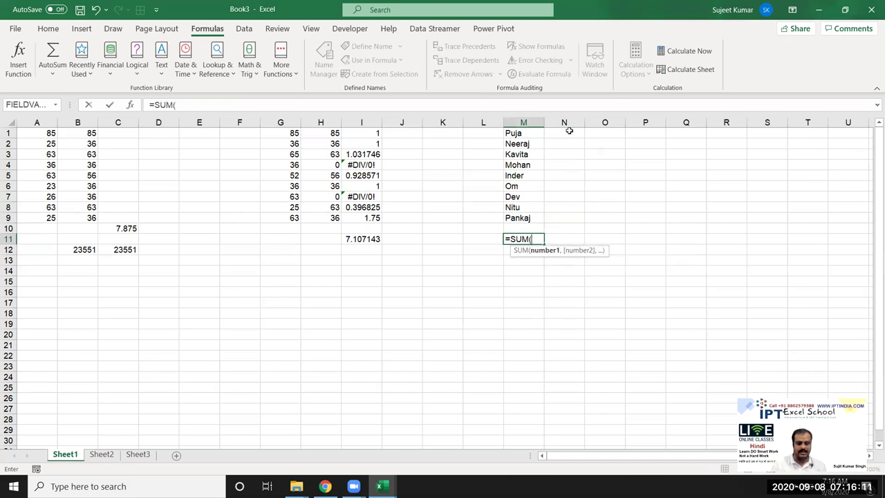
text(len)
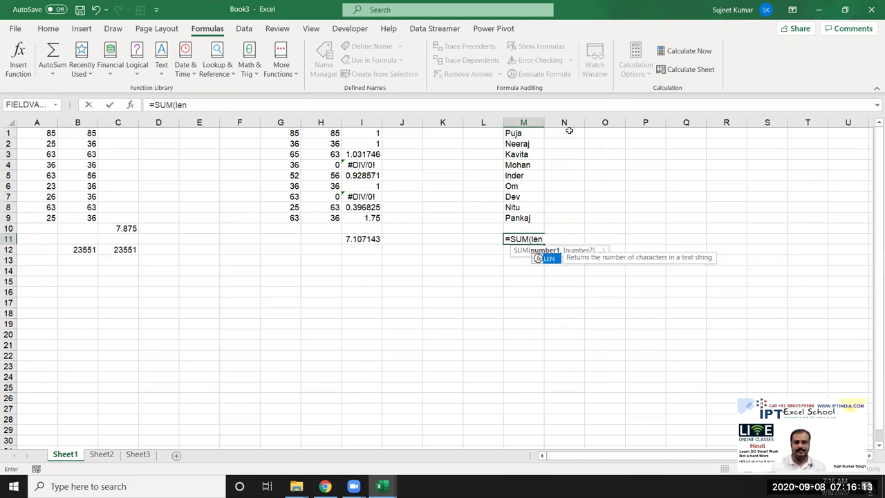
key(Tab)
key(Up)
key(Up)
key(ctrl+shift+Up)
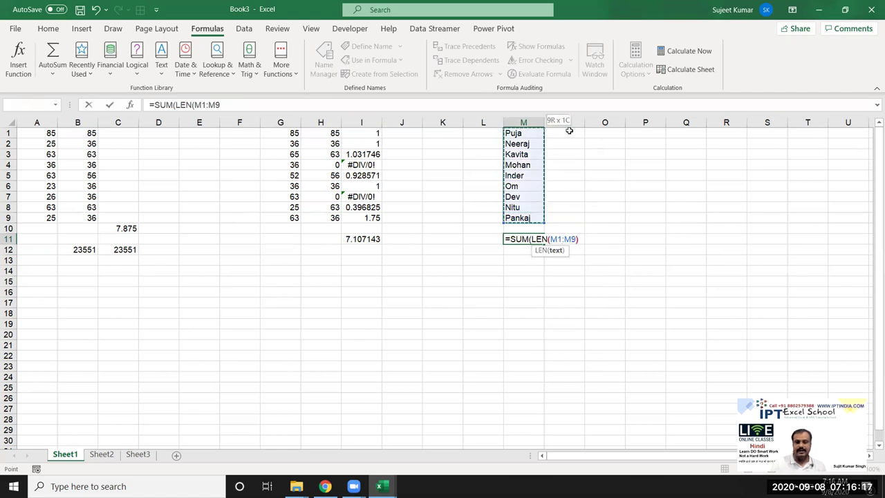
text())
key(Return)
key(Return)
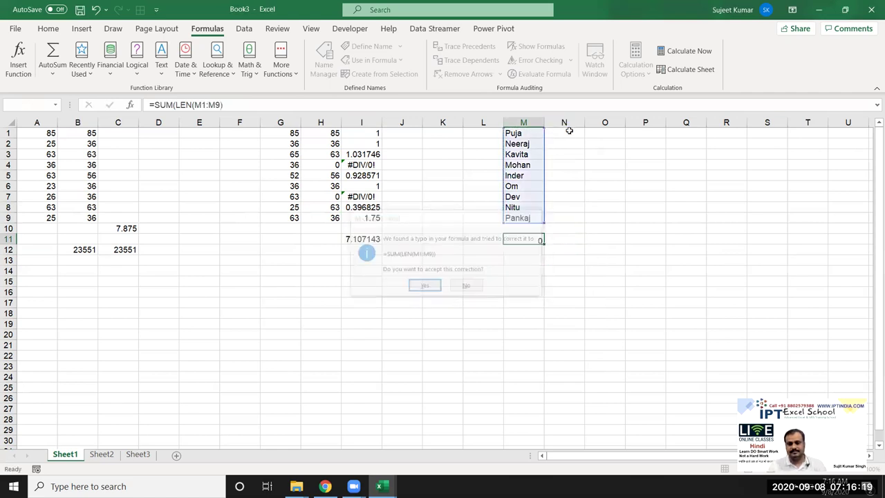
key(Up)
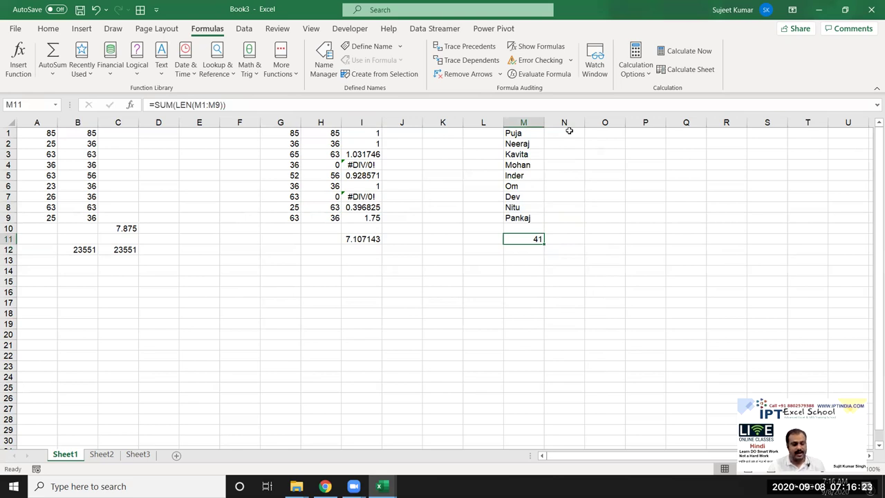
key(F2)
key(ctrl+shift+Return)
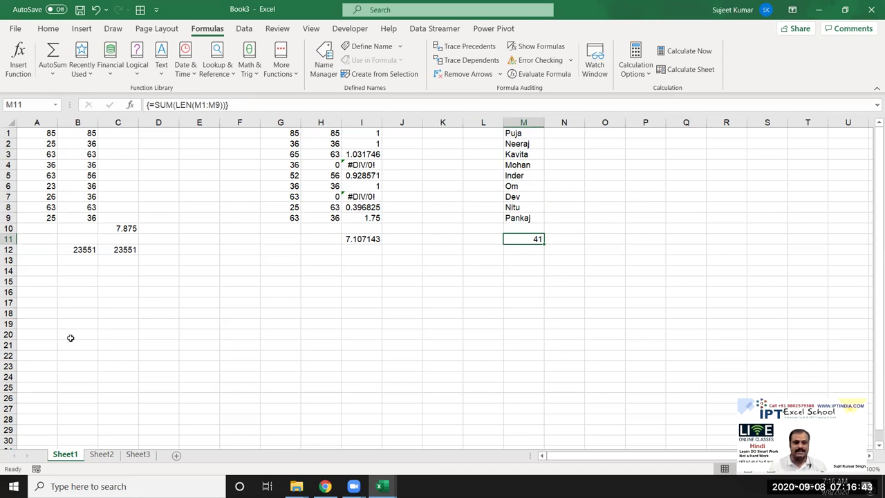
click(72, 294)
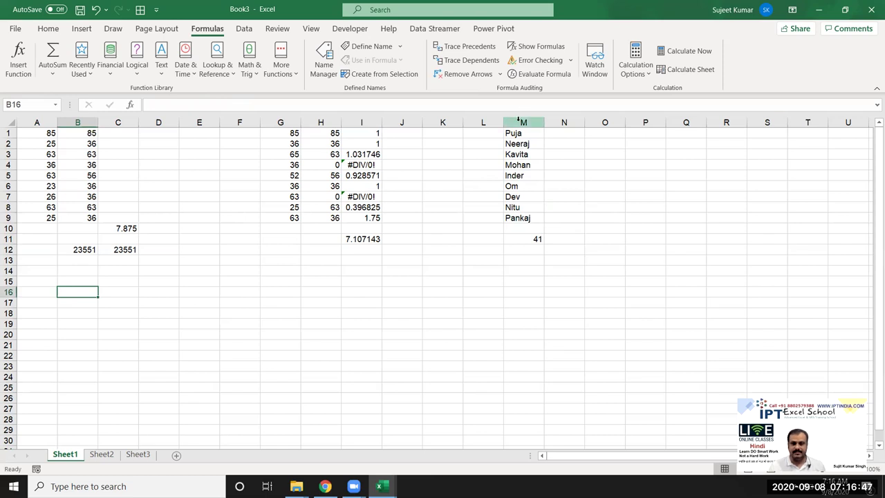
Step: Copy the names from M1:M9 into B16:B24
drag(520, 131, 514, 217)
key(ctrl+c)
click(80, 291)
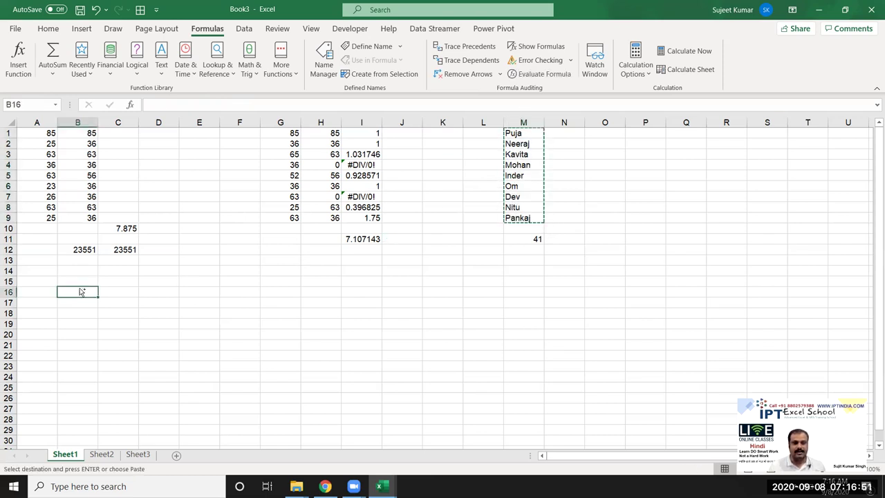
key(ctrl+v)
key(Escape)
Step: Replace Inder with 25 in B20 and Kavita with 60 in B18
click(78, 336)
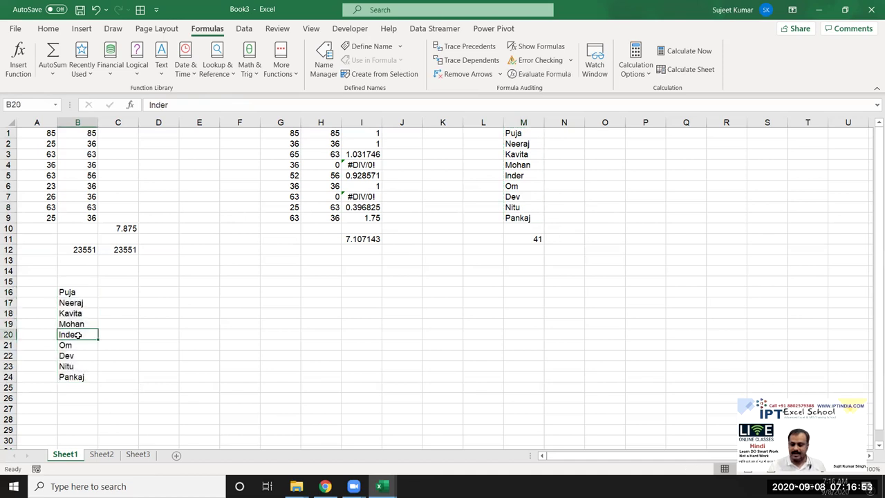
text(25)
click(85, 313)
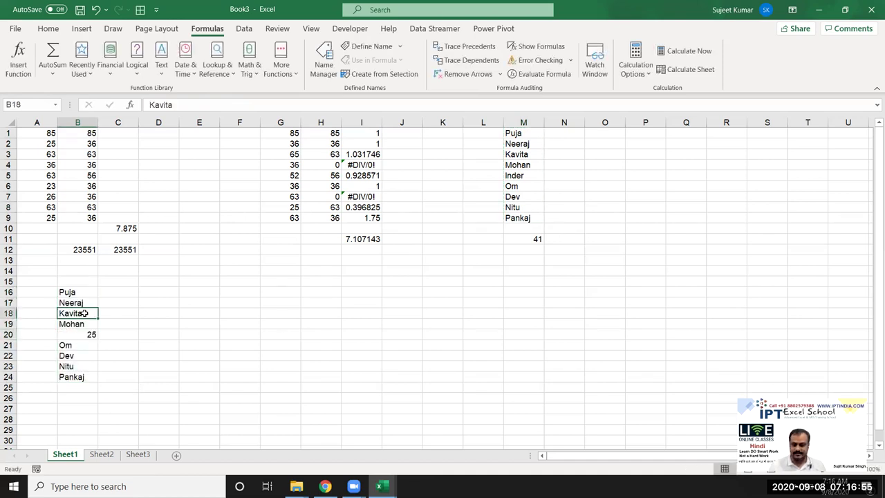
text(60)
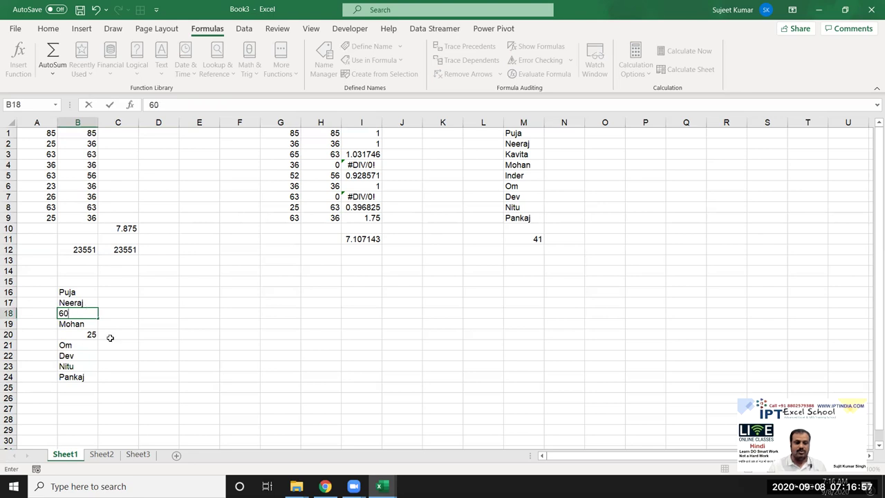
click(164, 415)
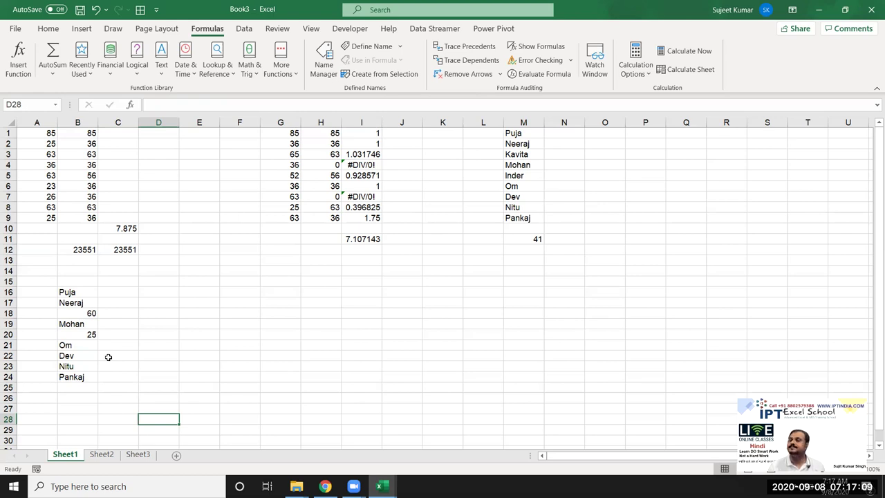
click(117, 386)
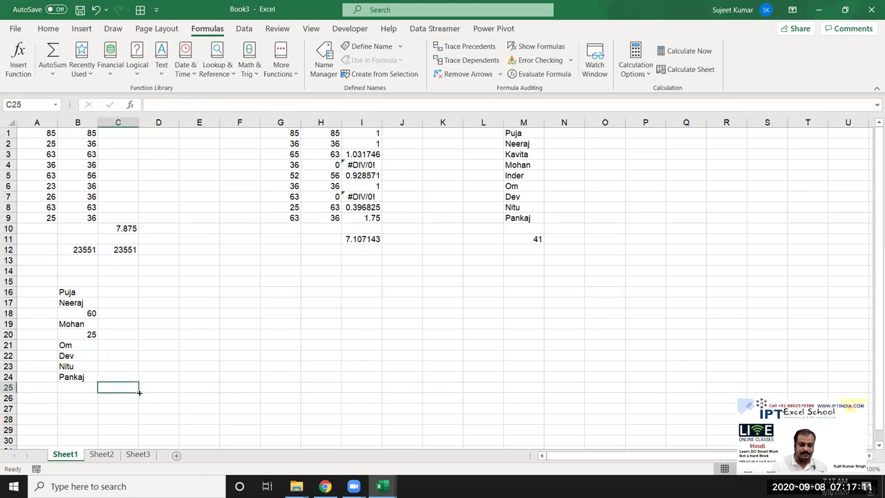
Step: Enter =SUM(ISTEXT(B16:B24)) in C25 to count the text entries
text(=su)
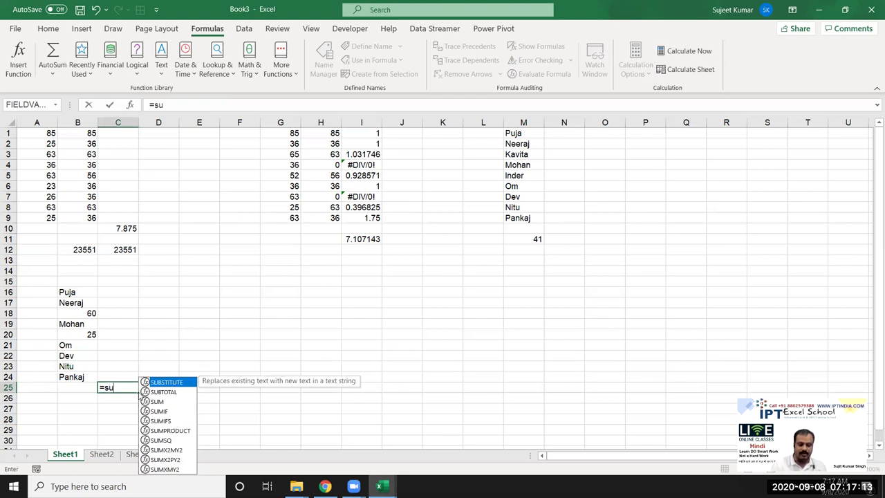
text(m)
key(Tab)
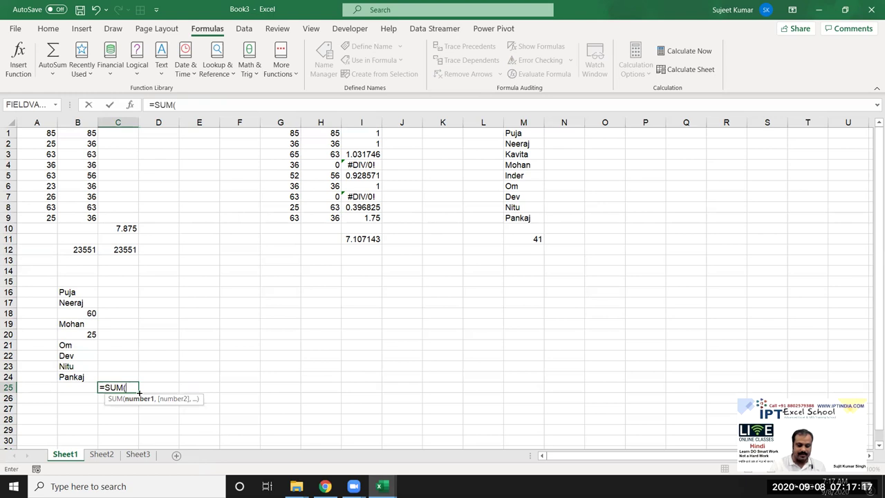
text(is)
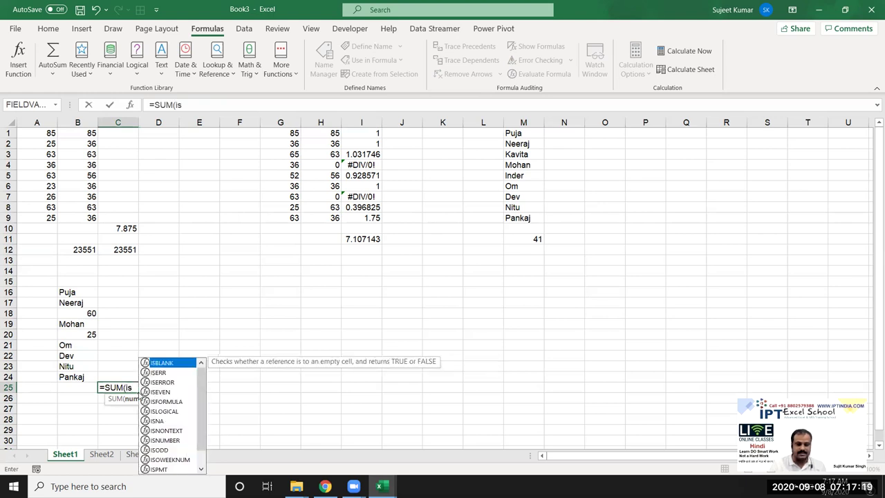
text(te)
key(Tab)
key(Left)
key(Up)
key(ctrl+shift+Up)
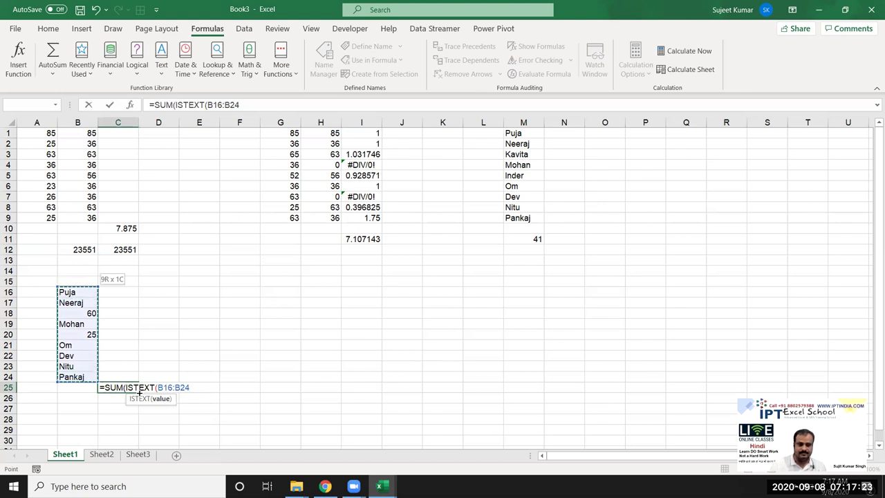
text())
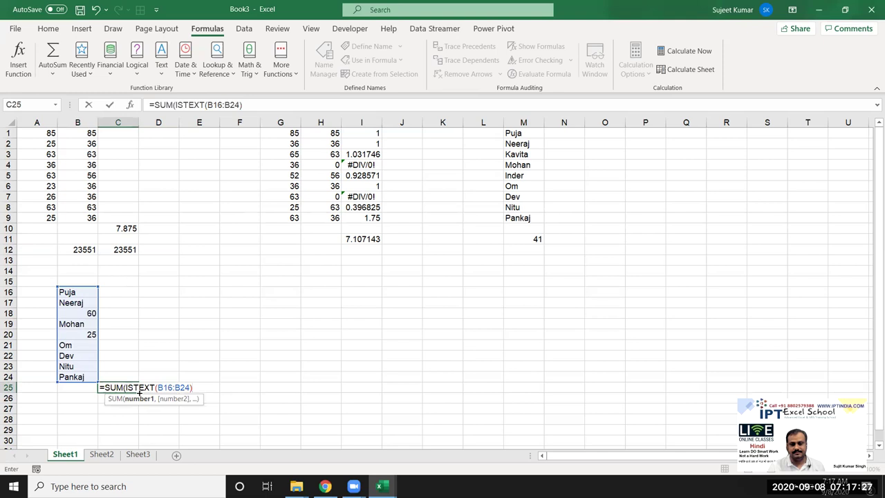
key(Return)
key(Return)
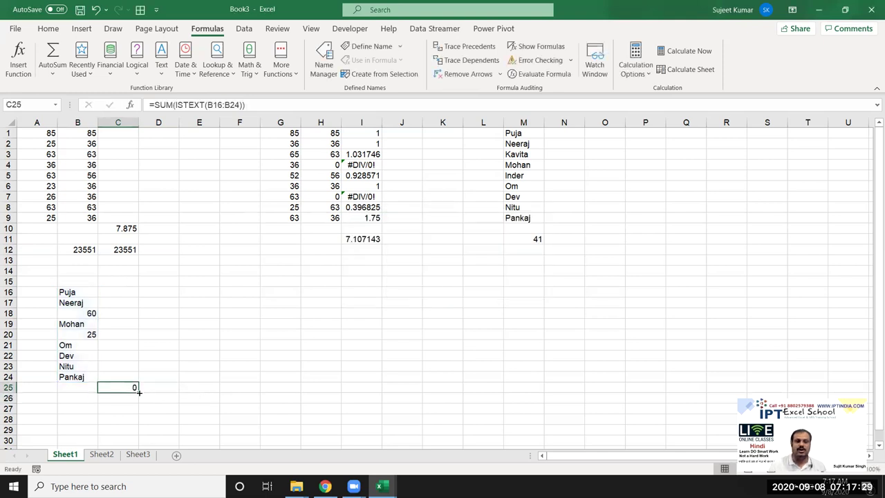
click(539, 76)
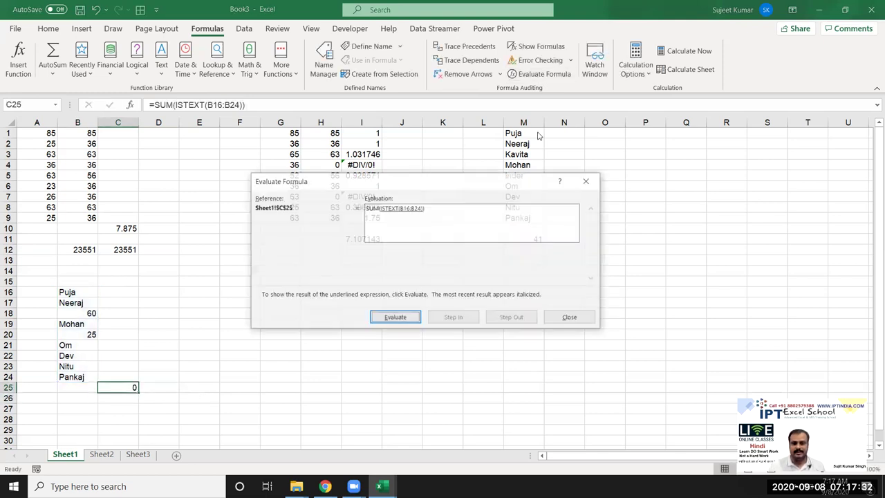
click(392, 320)
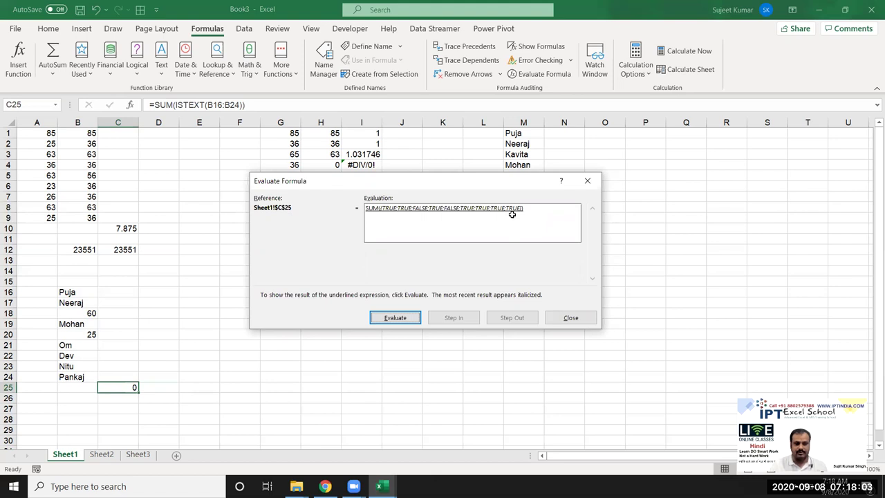
key(Escape)
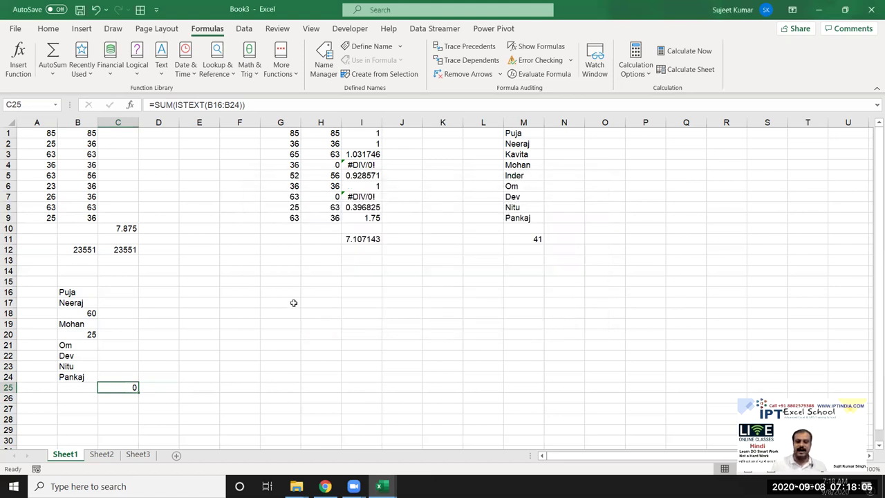
Step: Type TRUE and FALSE in G17:G18, with 1 and 0 beside them in H17:H18
click(292, 302)
text(true)
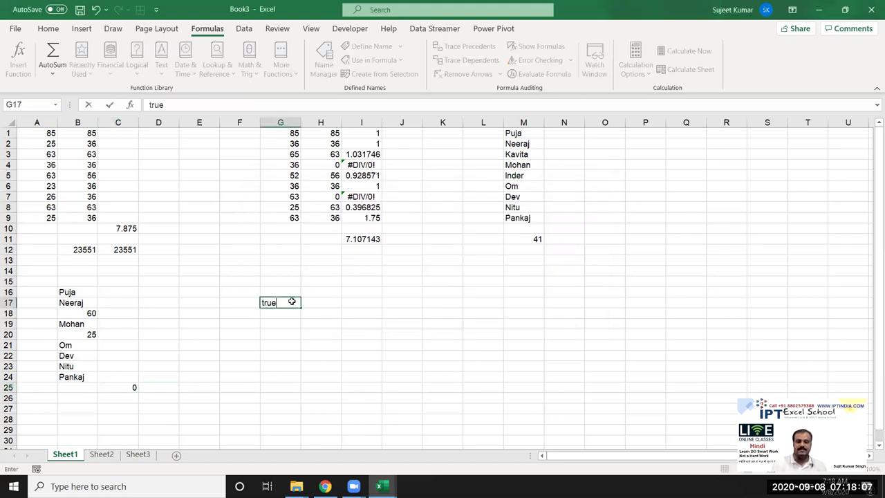
key(Return)
text(fals)
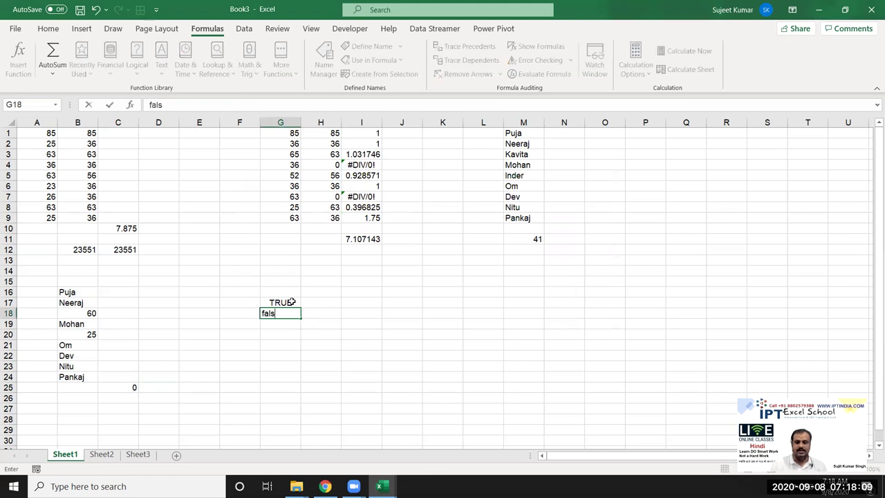
text(e)
key(Return)
click(292, 301)
key(Right)
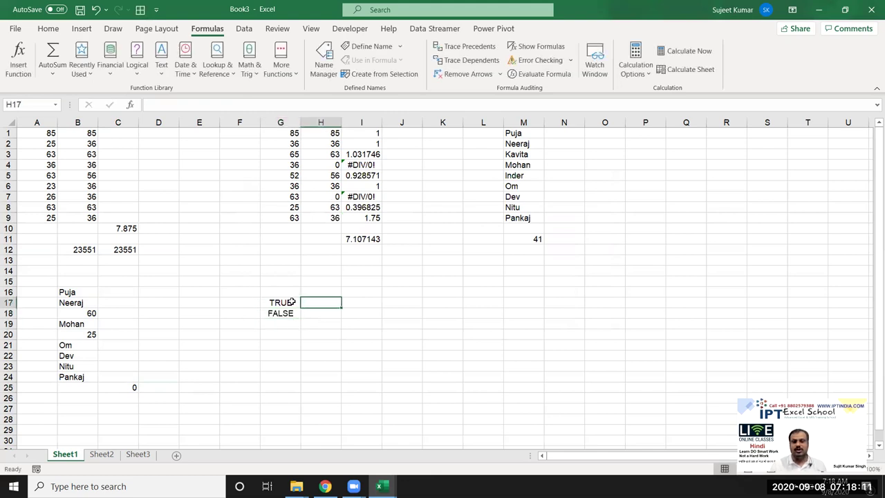
text(1)
key(Return)
text(0)
key(Return)
Step: Enter =G17*1 in G19, try TRUE in G18, then undo back to FALSE
key(Left)
text(=)
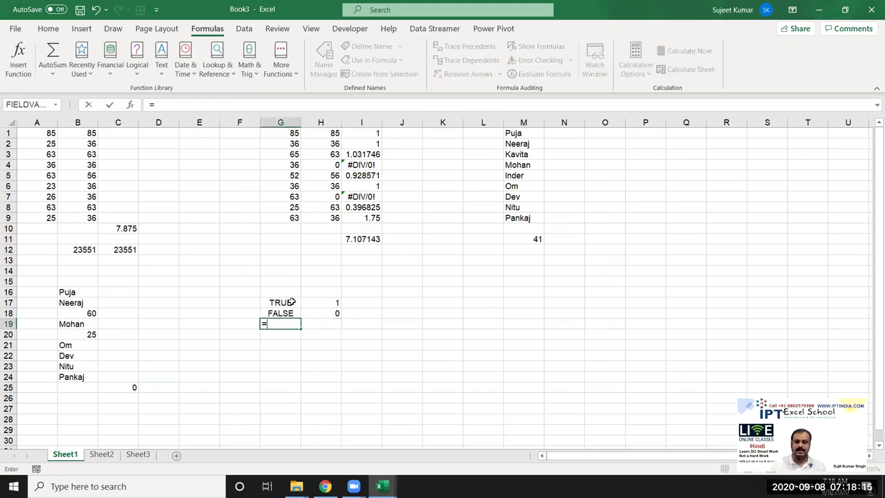
click(292, 301)
text(*1)
key(Return)
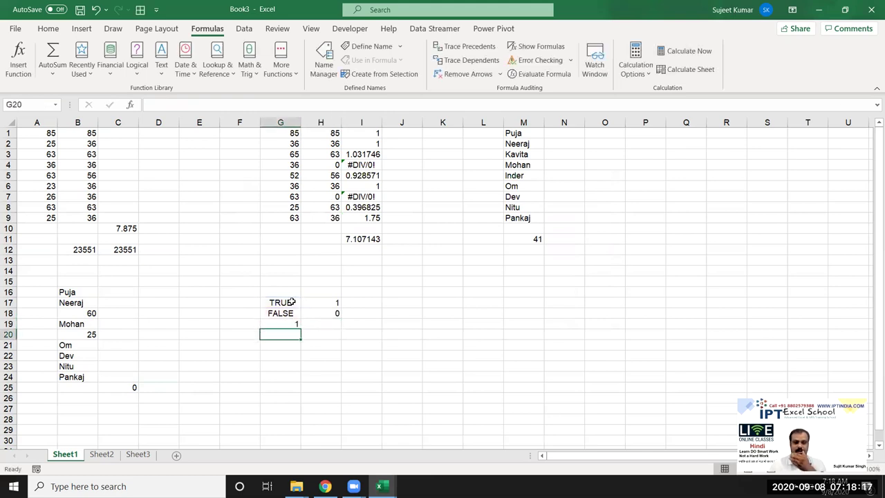
key(Up)
key(Up)
text(TRUE)
key(ctrl+Return)
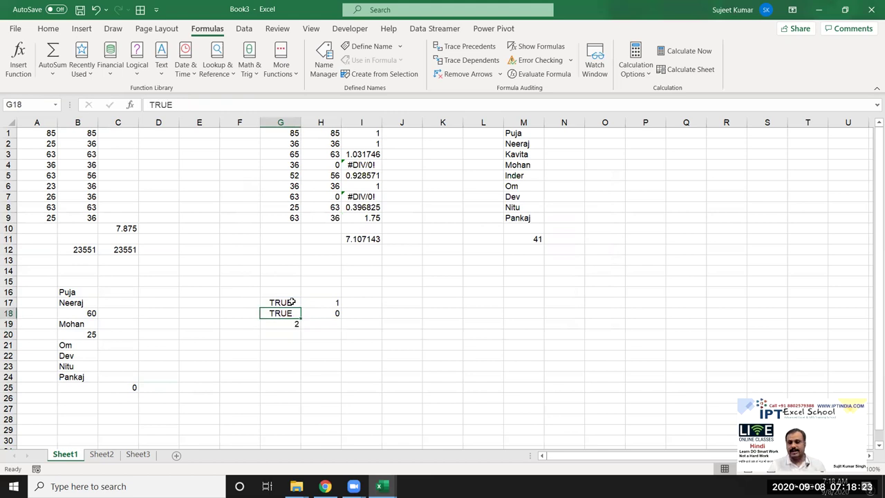
key(ctrl+z)
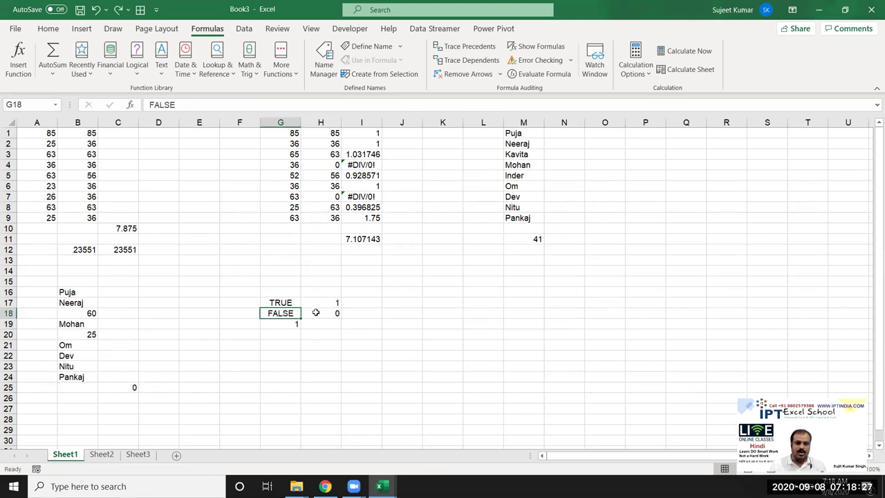
Step: Replace H17:H18 with =G17*1 formulas turning TRUE/FALSE into 1 and 0
mouse_move(339, 299)
mouse_down()
mouse_move(339, 324)
mouse_move(341, 307)
mouse_up()
text(=)
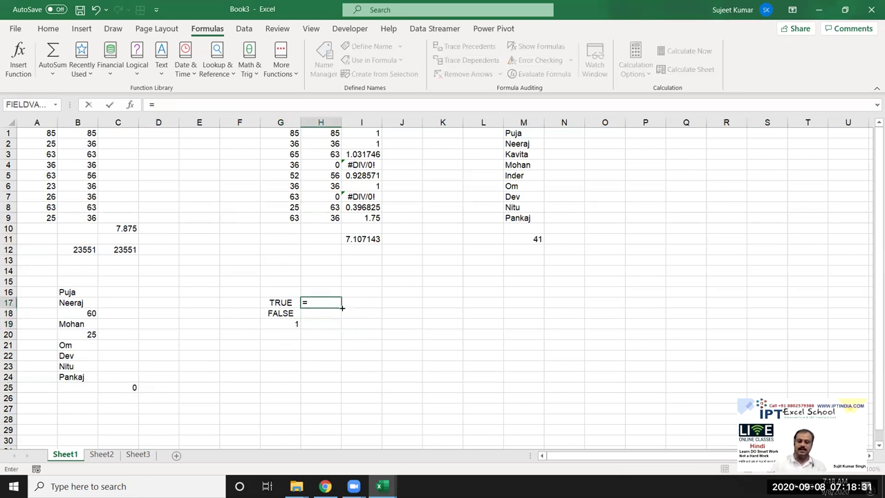
key(Left)
text(*1)
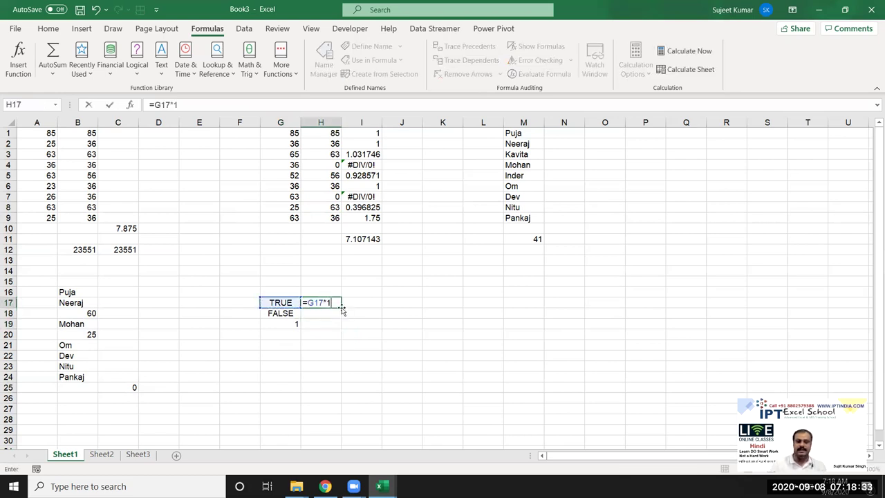
key(ctrl+Return)
drag(342, 309, 343, 314)
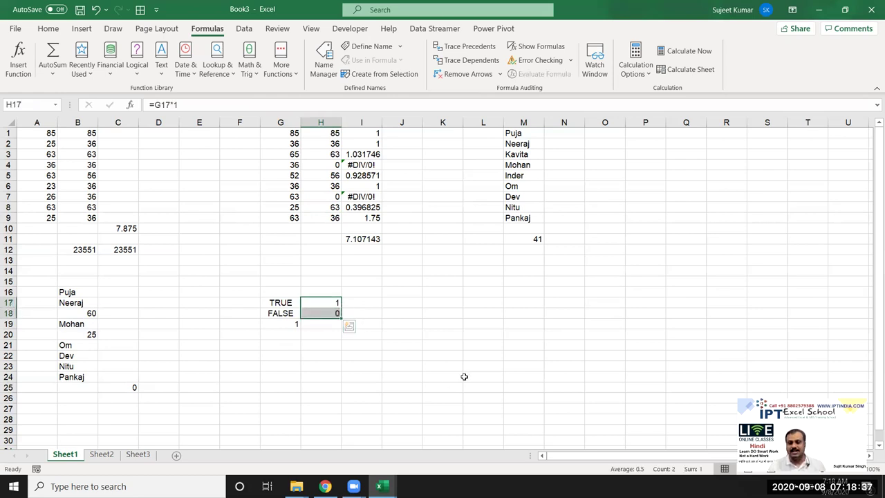
click(125, 392)
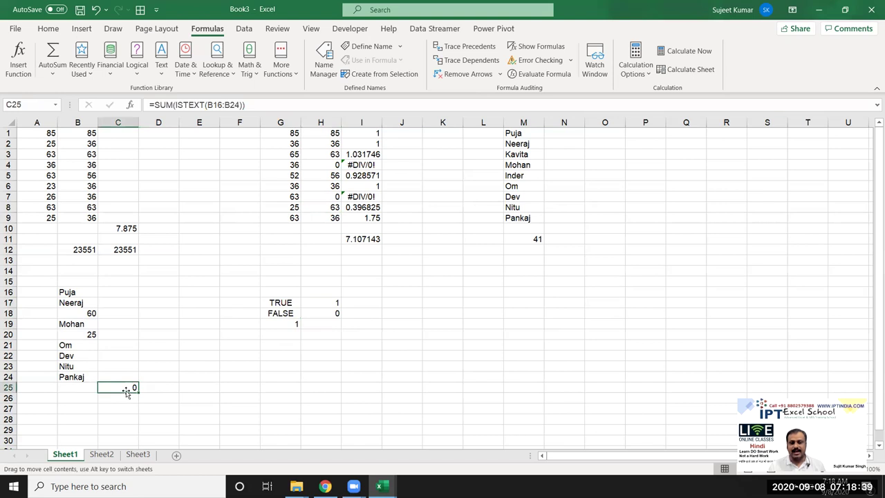
Step: Change C25 to the array formula {=SUM(ISTEXT(B16:B24)*1)}, counting 7 text entries
double_click(126, 391)
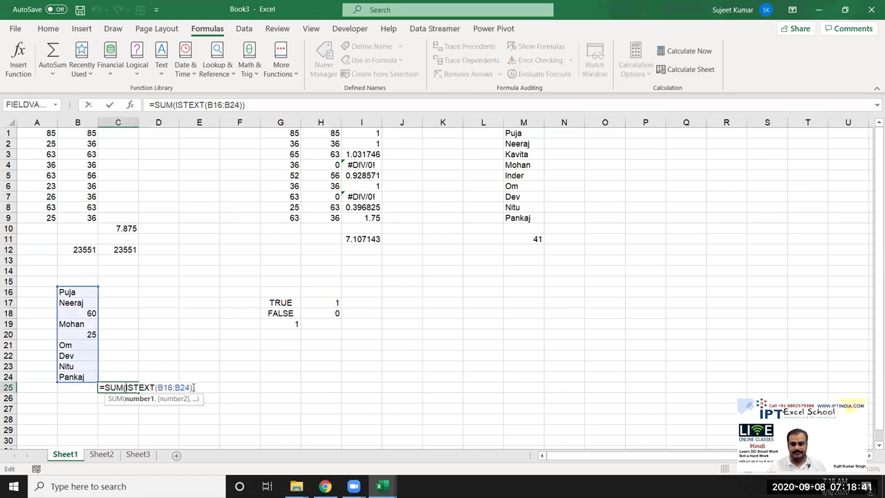
text(*1)
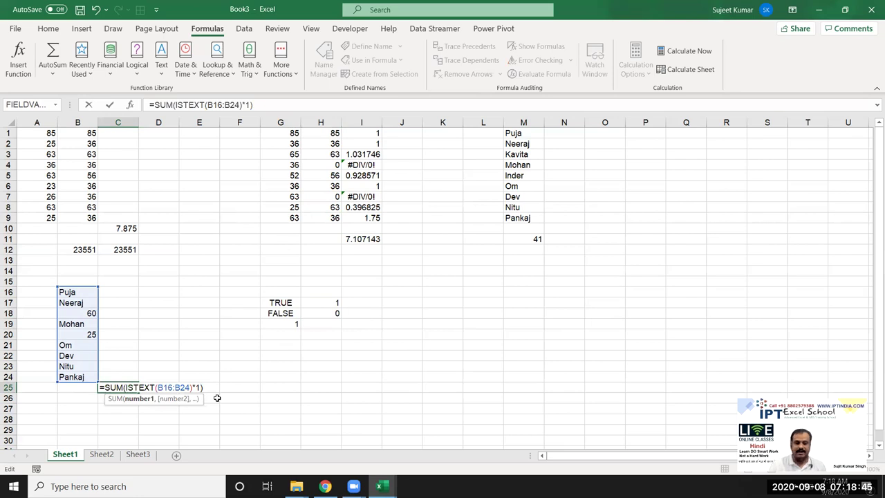
key(ctrl+Return)
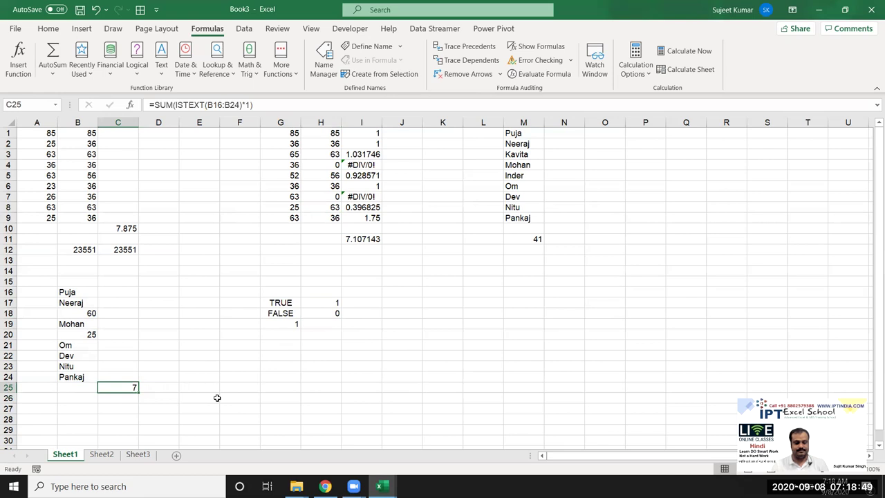
key(F2)
key(ctrl+shift+Return)
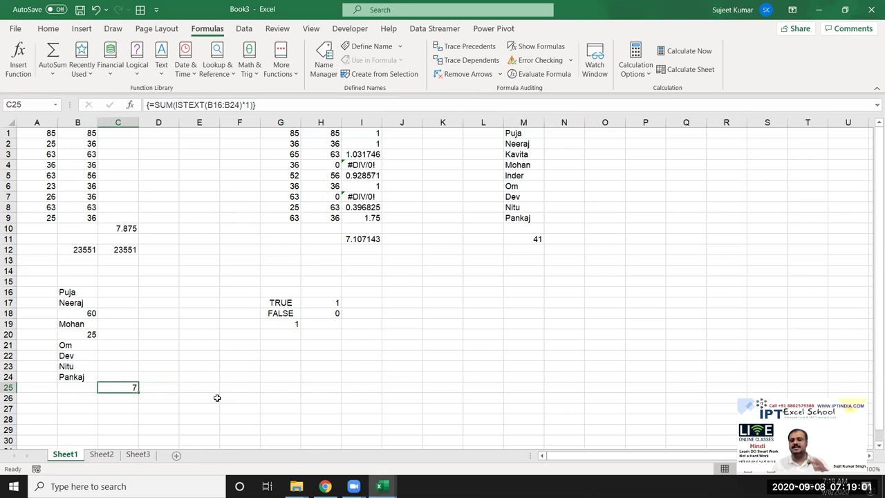
key(Right)
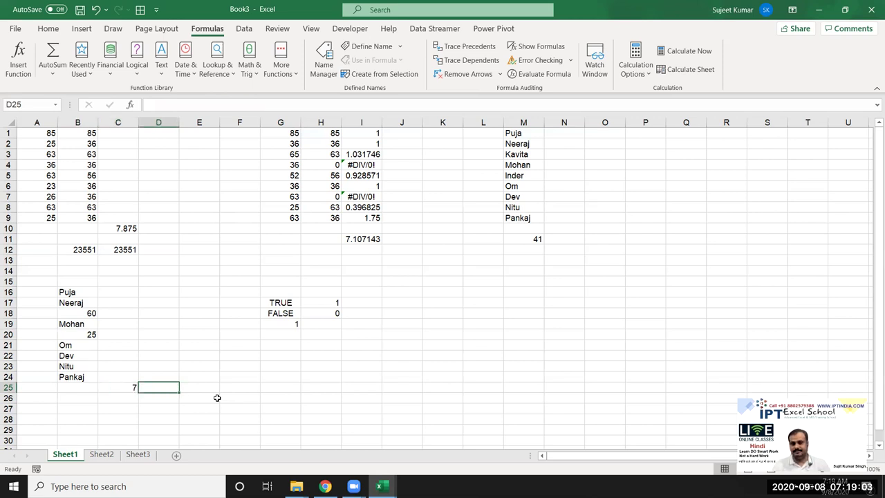
Step: Copy the names from M1:M9 into both J15:J23 and L15:L23
click(442, 274)
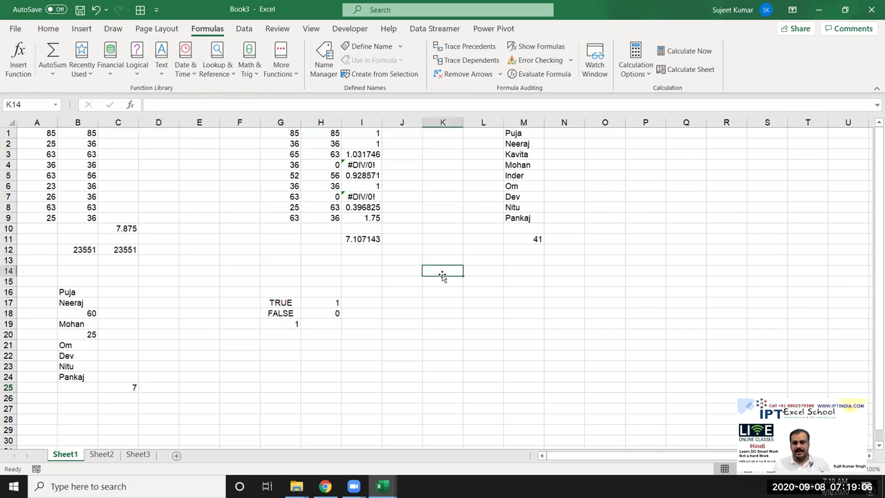
click(526, 218)
drag(526, 219, 521, 134)
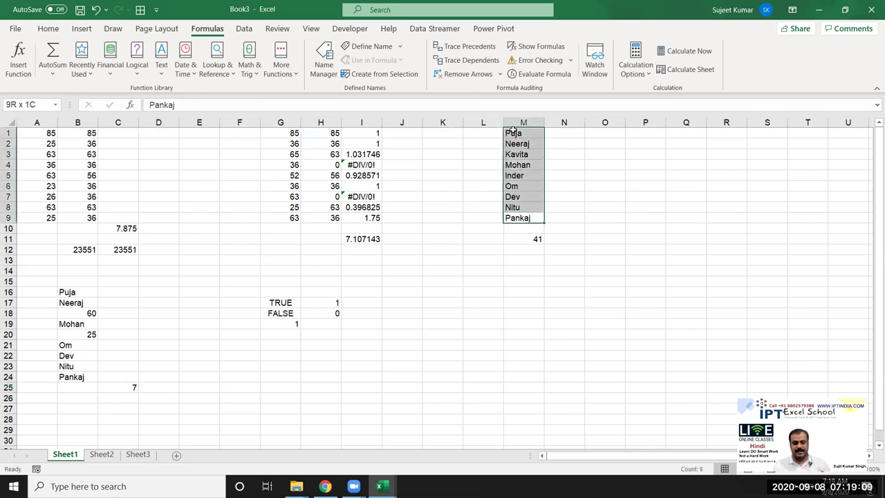
key(ctrl+c)
click(411, 282)
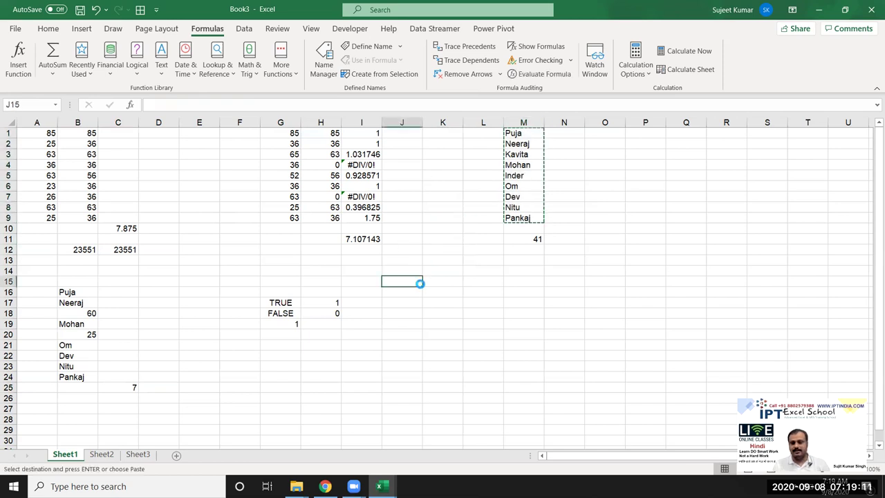
key(ctrl+v)
click(472, 282)
key(ctrl+v)
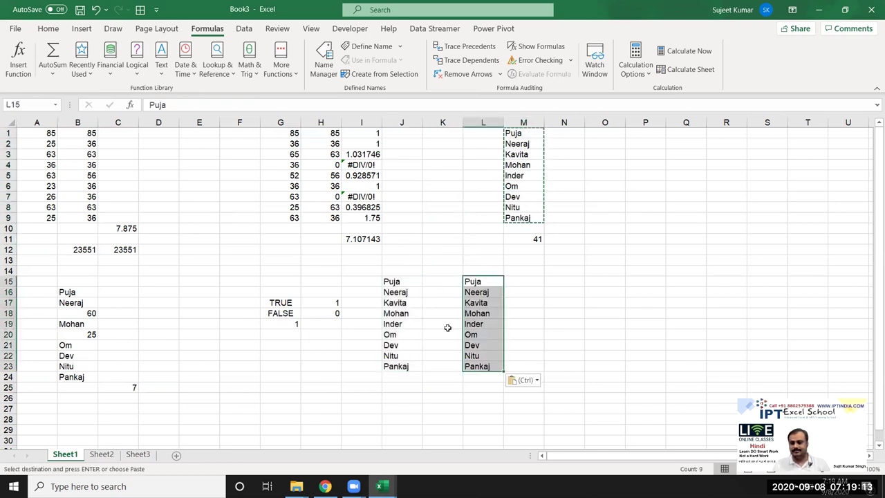
click(446, 325)
key(Escape)
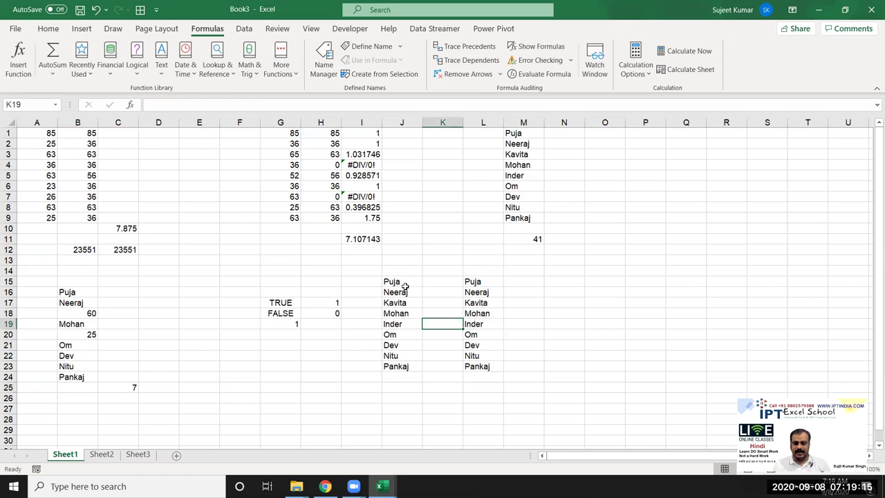
Step: Fill a =J15=L15 comparison down column M, then clear those TRUE results
click(539, 281)
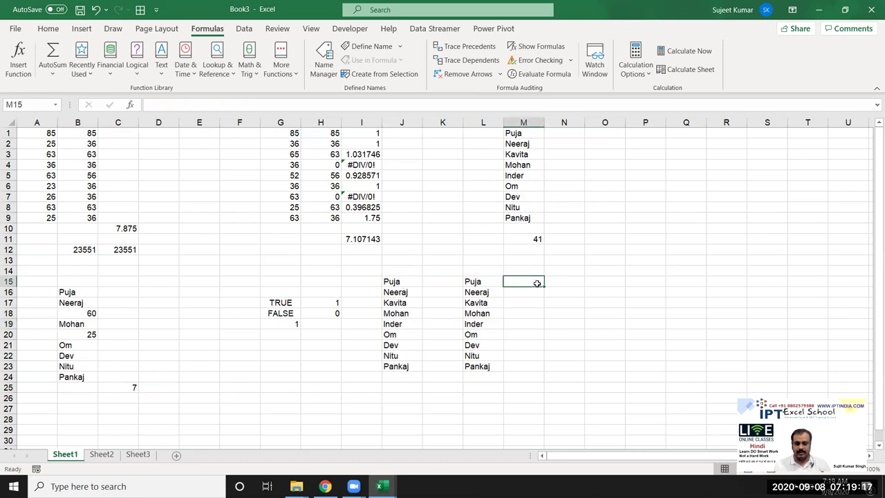
text(=)
key(Left)
key(Left)
key(Left)
text(=)
key(Left)
key(Return)
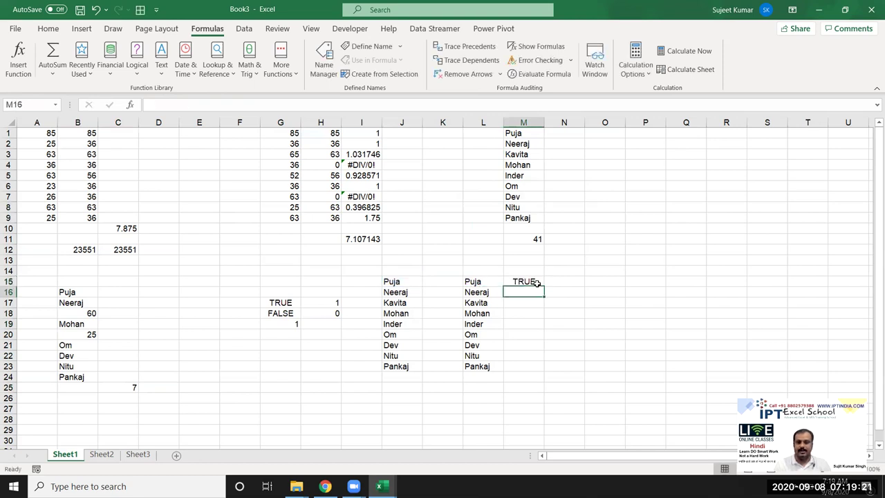
click(532, 282)
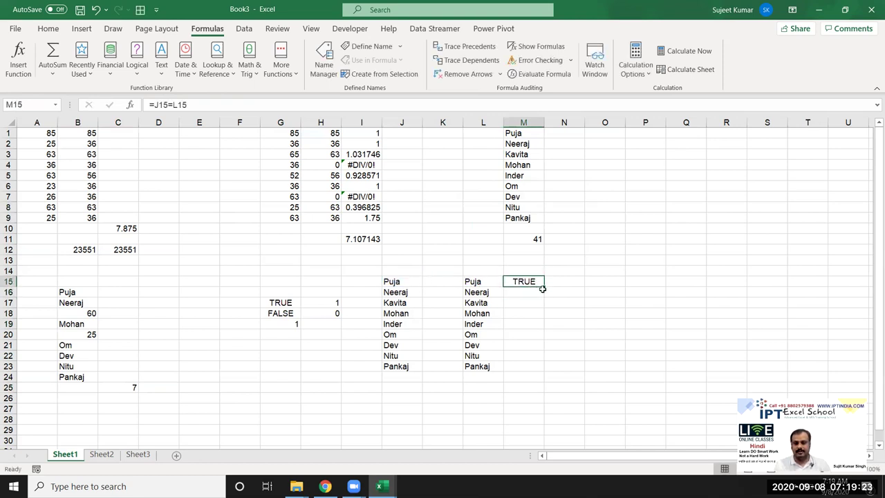
double_click(542, 286)
click(528, 379)
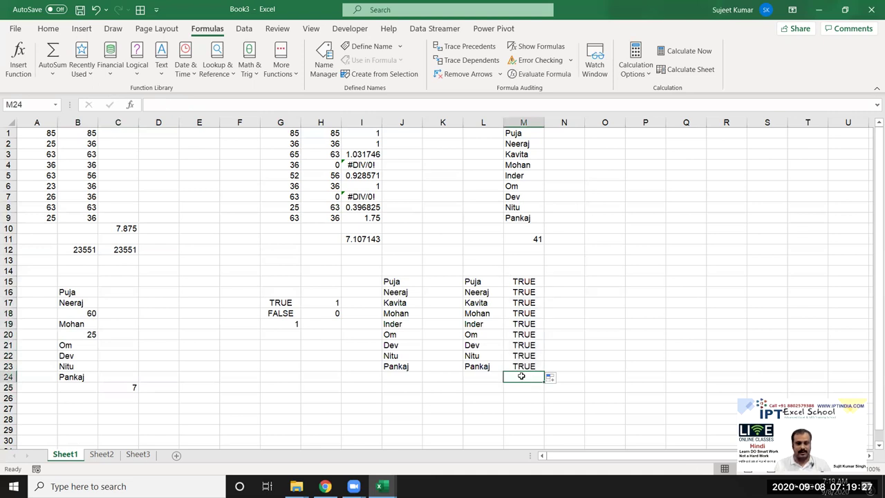
drag(522, 379, 512, 279)
key(Delete)
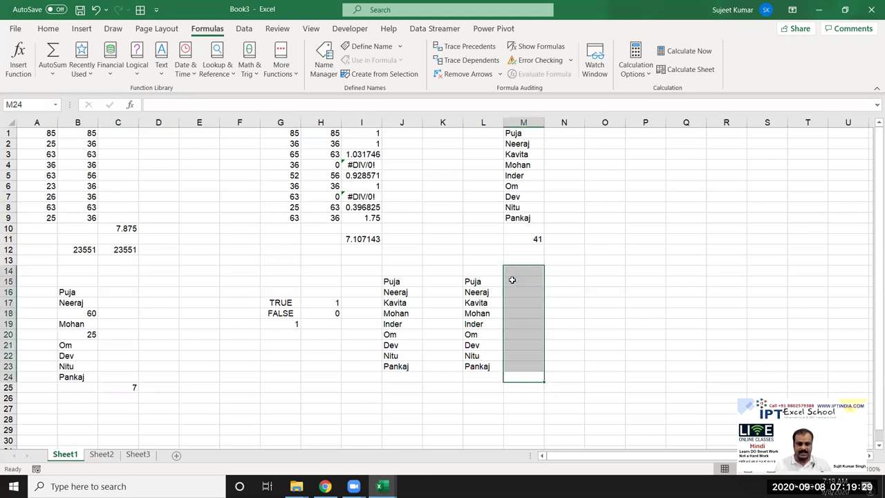
Step: Build =SUM((J15:J23=L15:L23)*1) in M24 to count the matching names
text(=SUM()
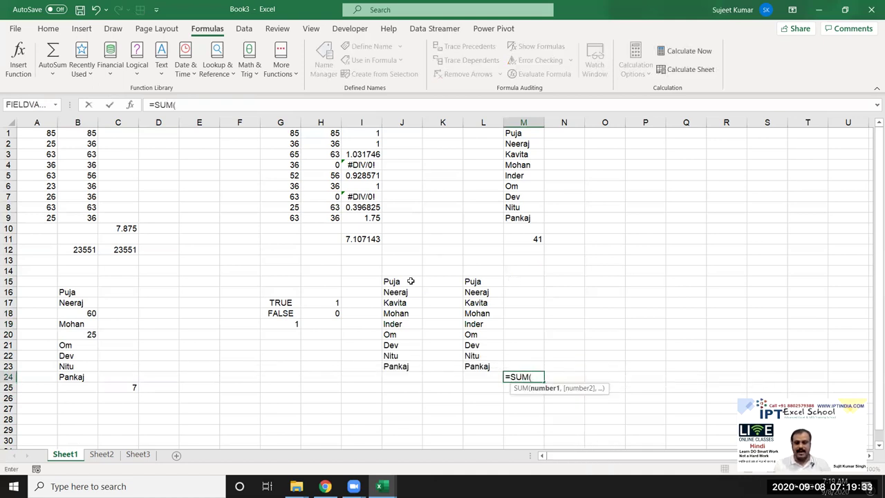
drag(412, 280, 416, 372)
text(=)
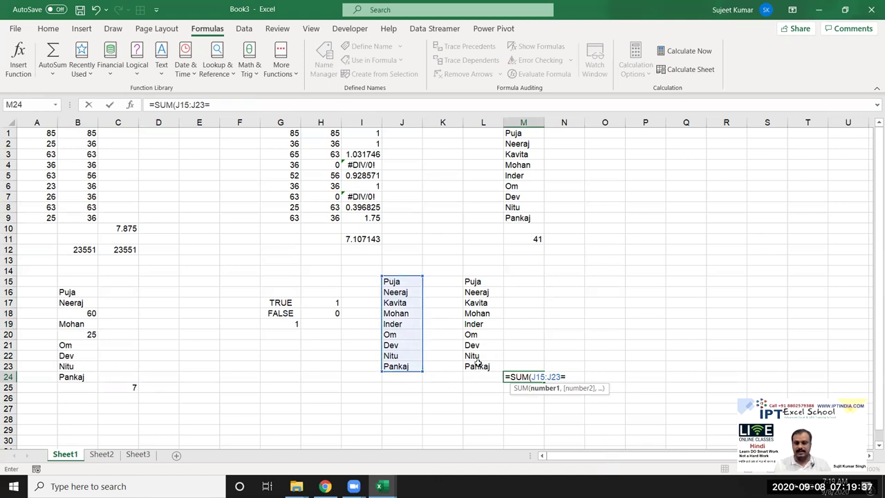
drag(478, 371, 477, 282)
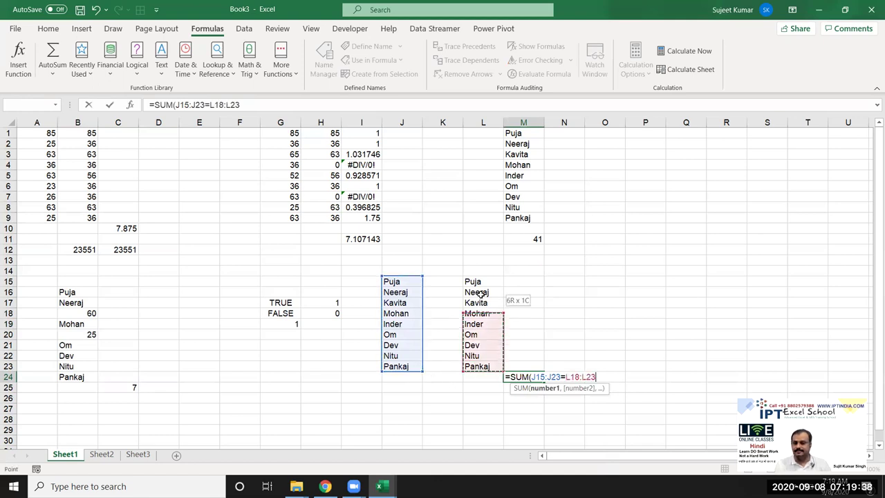
click(539, 376)
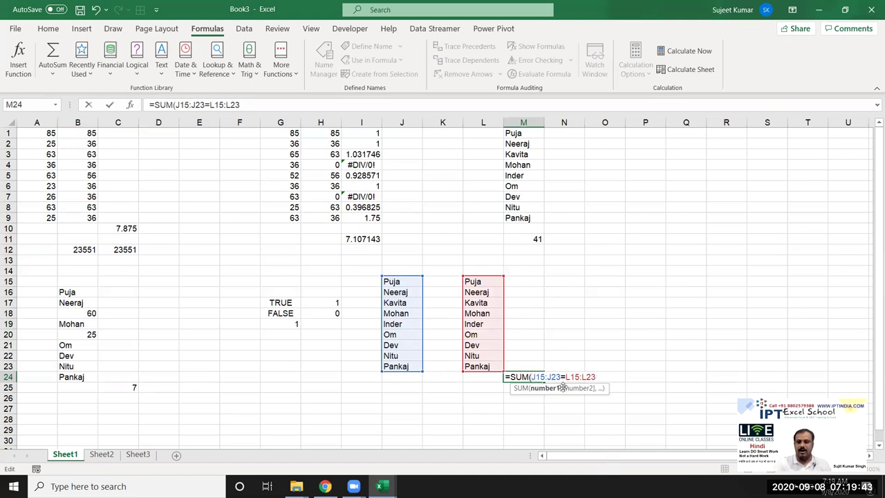
text())
key(BackSpace)
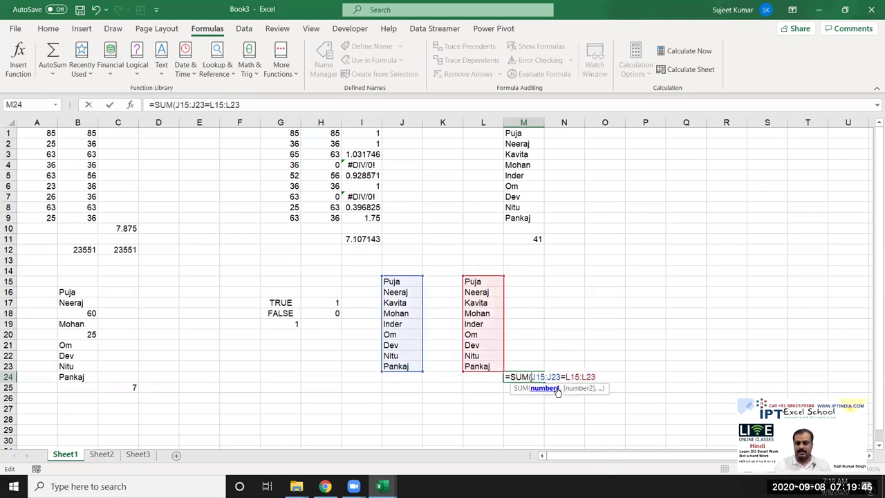
text(()
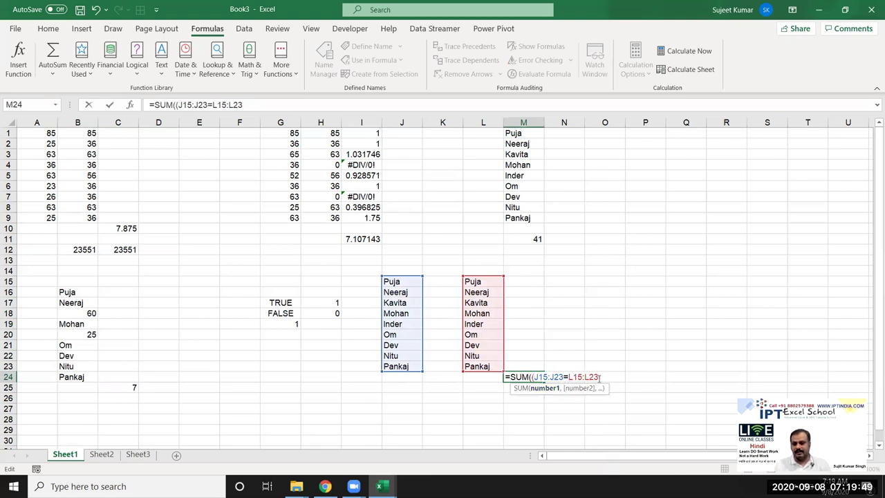
text())
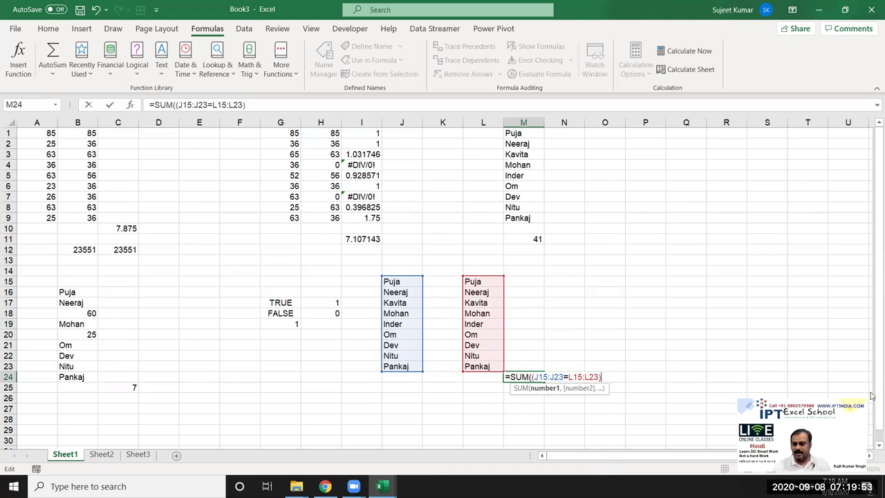
text(*1)
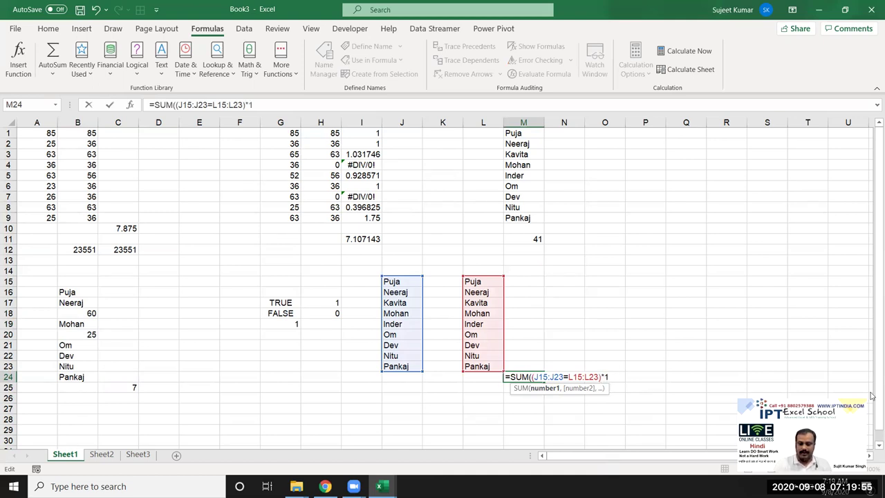
text())
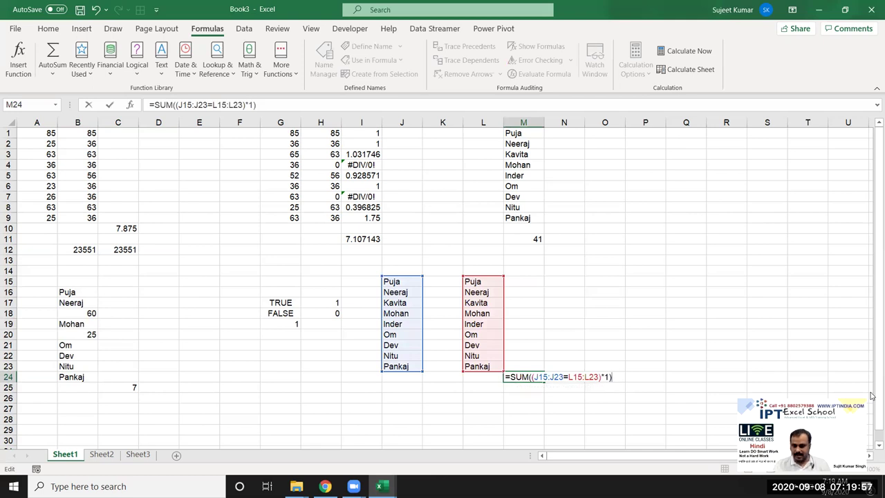
key(ctrl+Return)
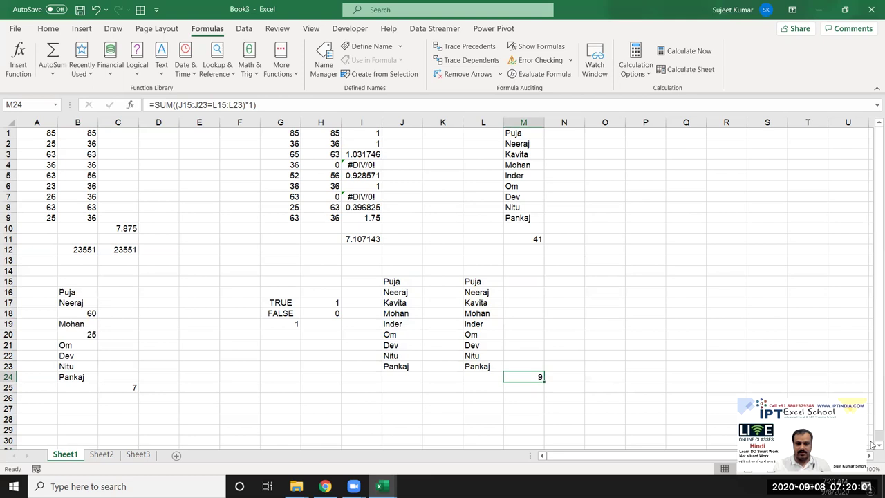
double_click(485, 333)
text(shamr\\)
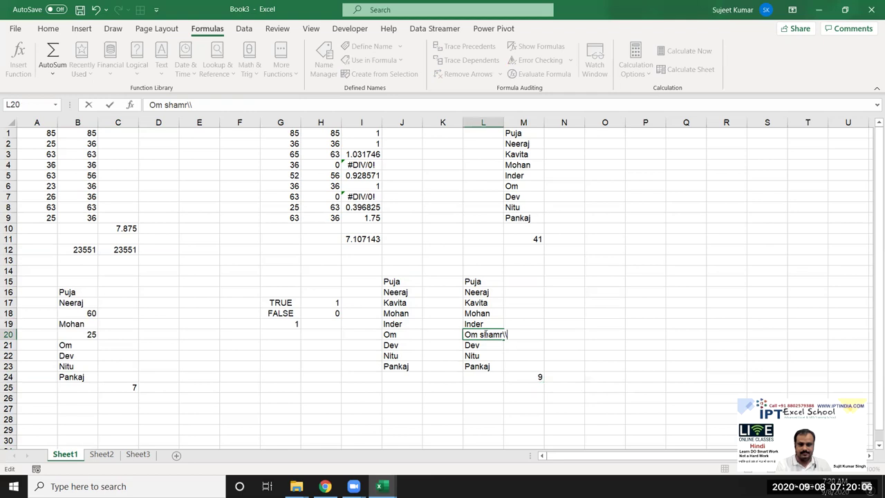
key(BackSpace)
key(BackSpace)
text(ma)
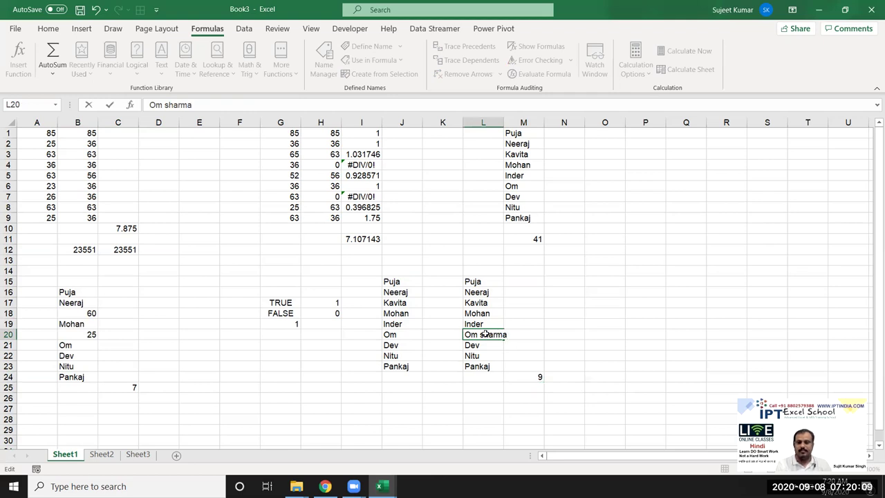
key(Return)
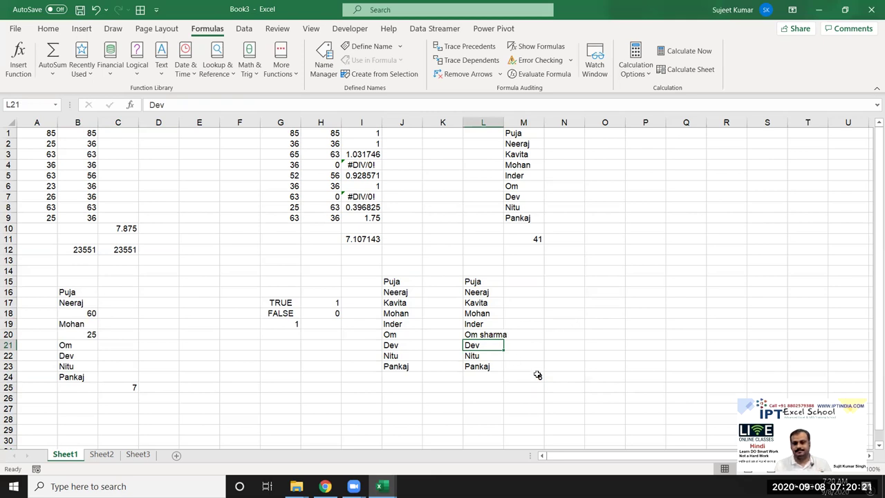
click(492, 333)
click(389, 324)
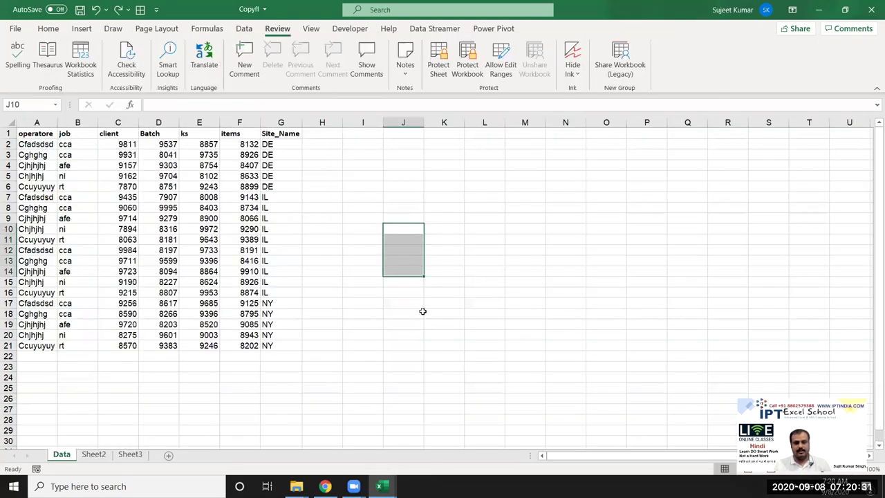
Step: Copy the two name lists in J15:L23 to O15:Q23
click(453, 354)
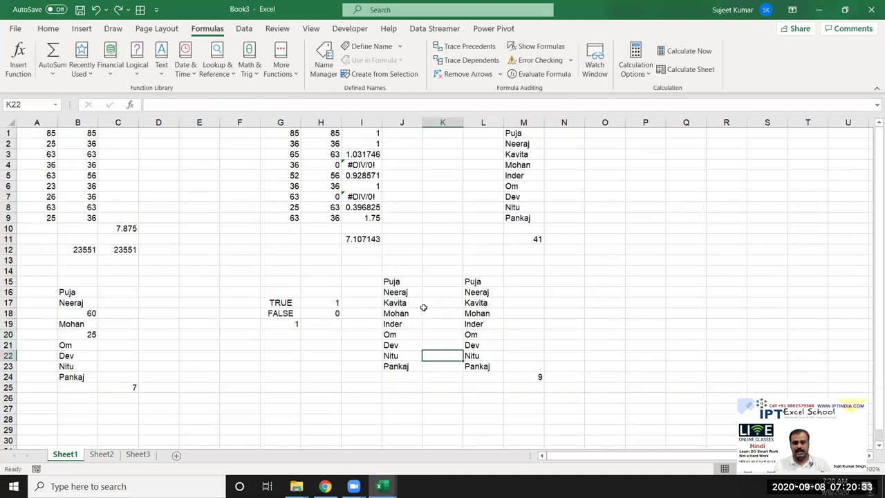
drag(400, 283, 477, 367)
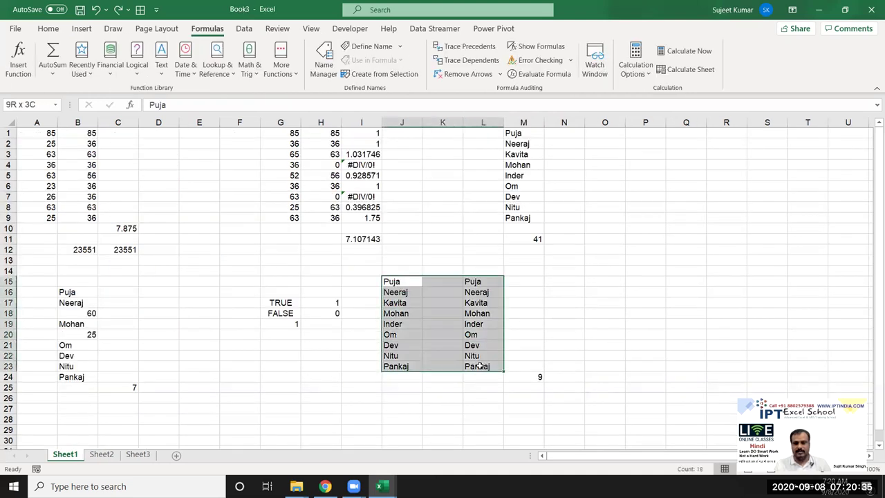
key(ctrl+c)
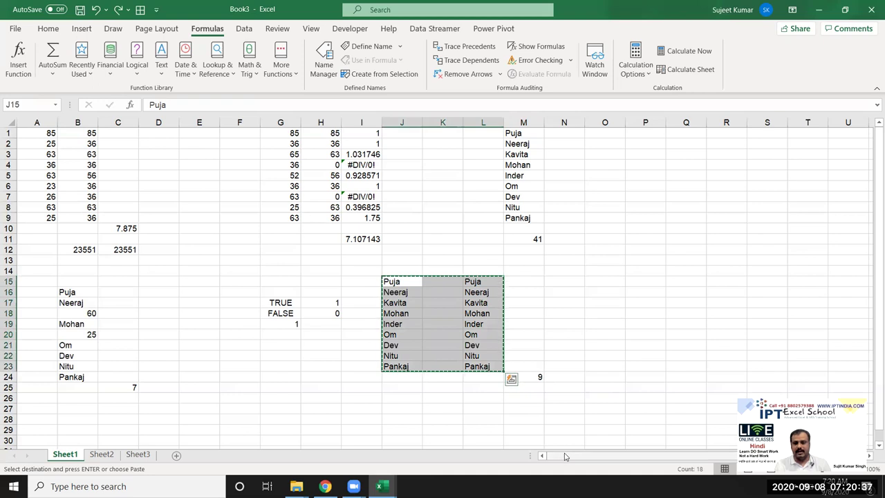
scroll(625, 456, right, 1)
click(560, 281)
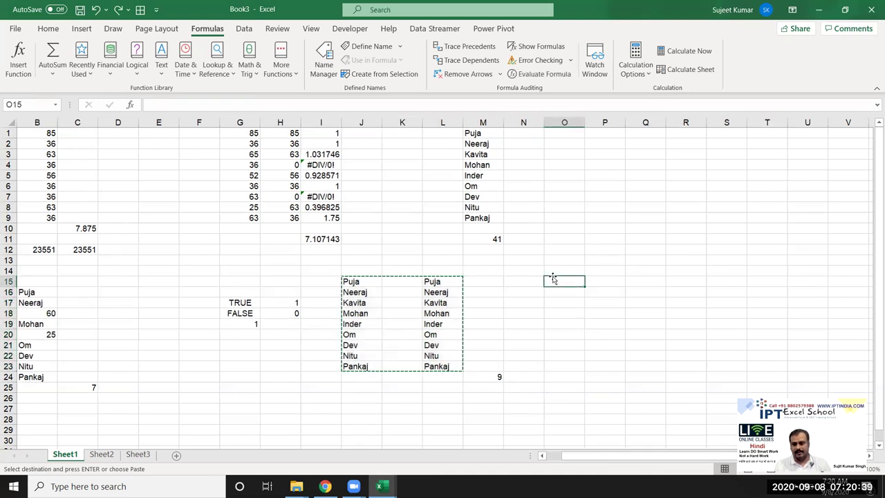
key(ctrl+v)
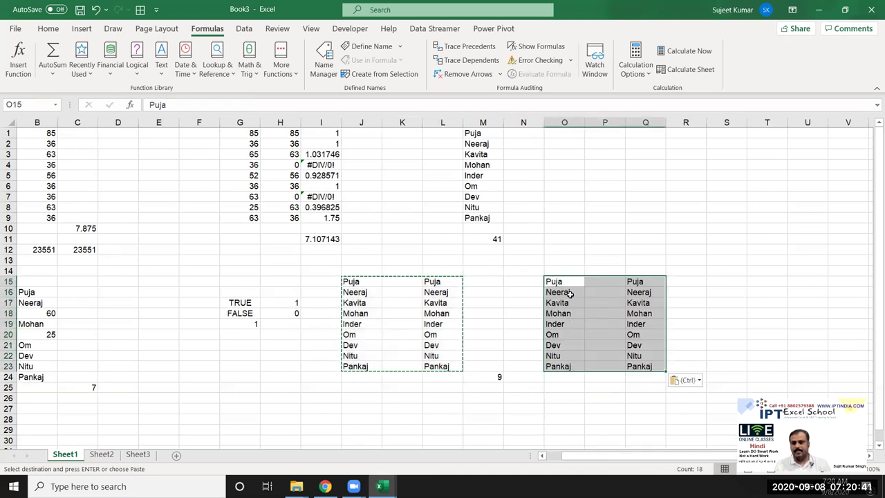
Step: Move Puja from O15 down to O21 and enter Dev in O15
click(563, 282)
drag(566, 292, 545, 344)
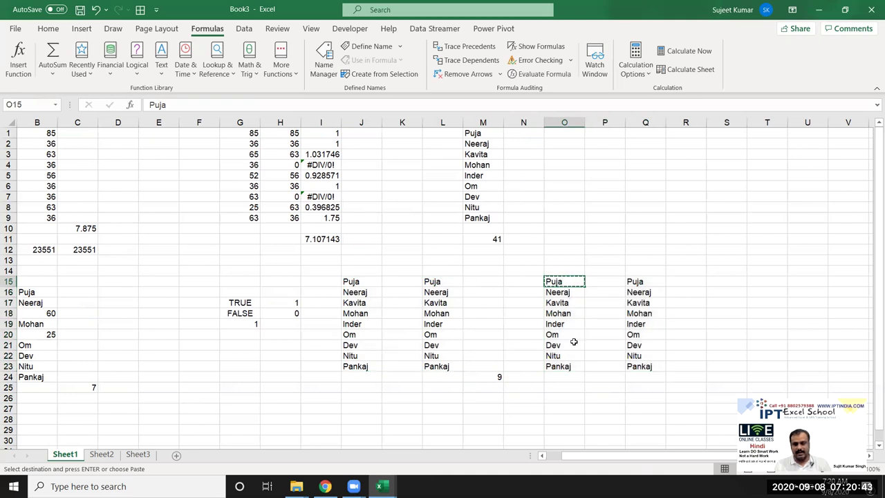
click(555, 283)
text(Dev)
click(632, 344)
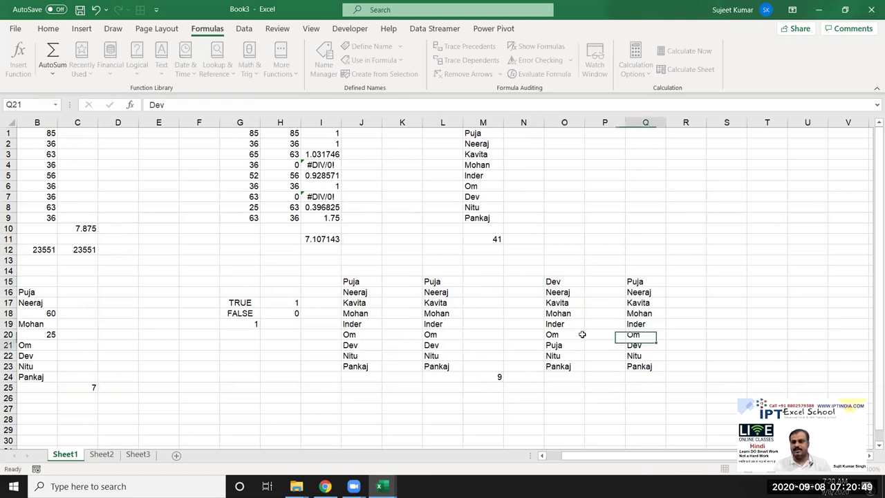
Step: Select the O15:O23 and Q15:Q23 name lists to review the copies
click(562, 285)
drag(631, 283, 631, 369)
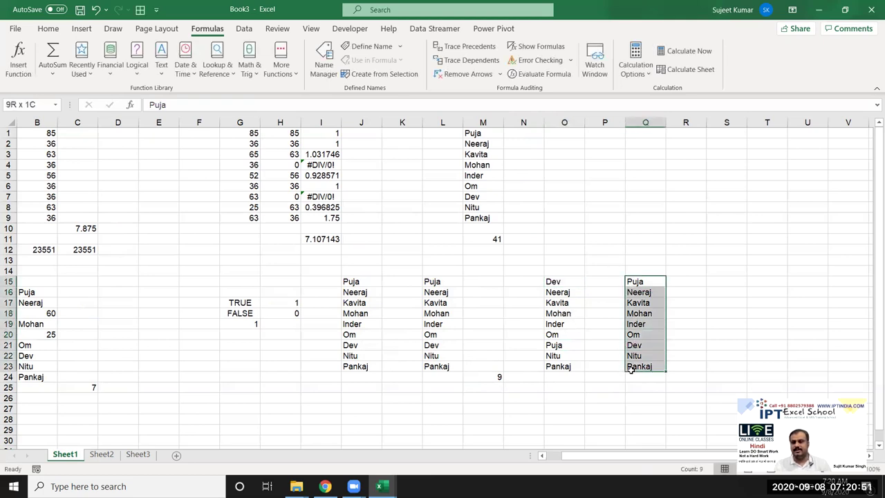
drag(557, 291, 557, 322)
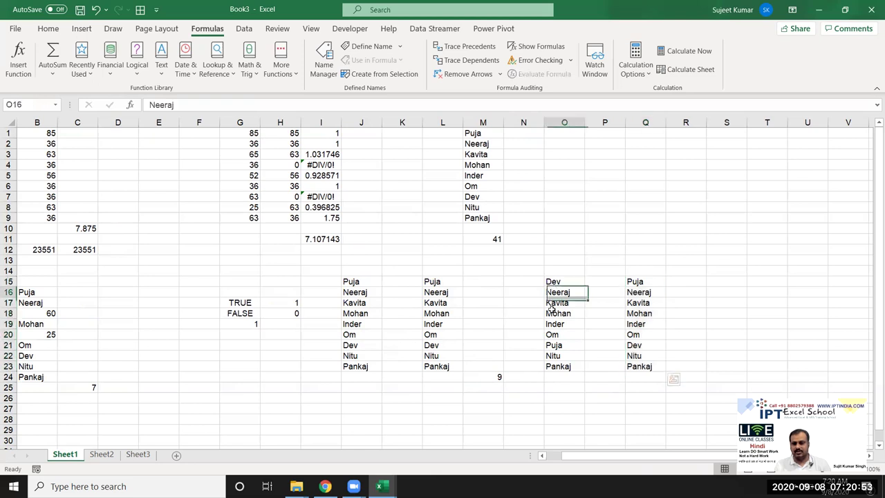
drag(553, 282, 557, 367)
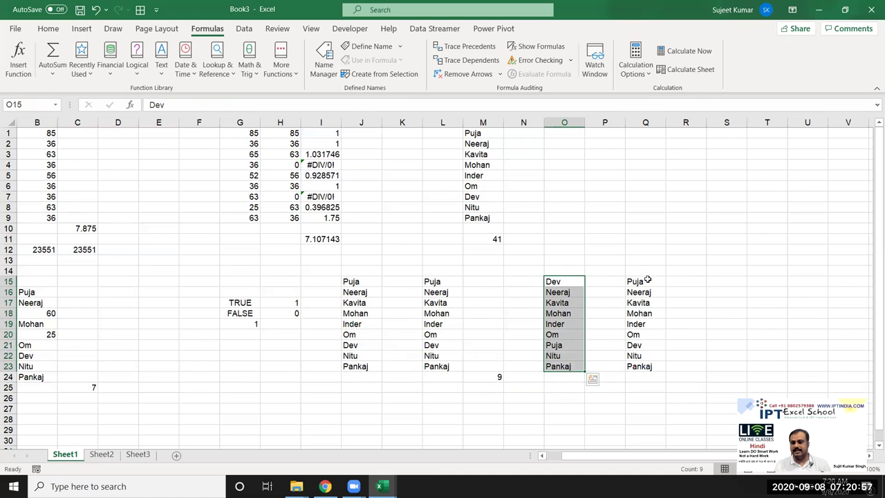
drag(643, 282, 640, 366)
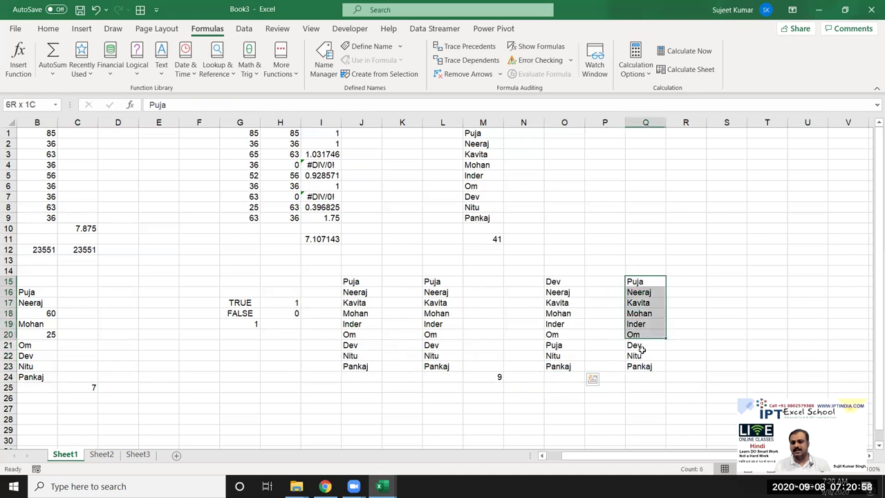
click(712, 280)
Step: Enter =SUM(COUNTIF(Q15:Q23,O15:O23)) in S15
text(=su)
key(Tab)
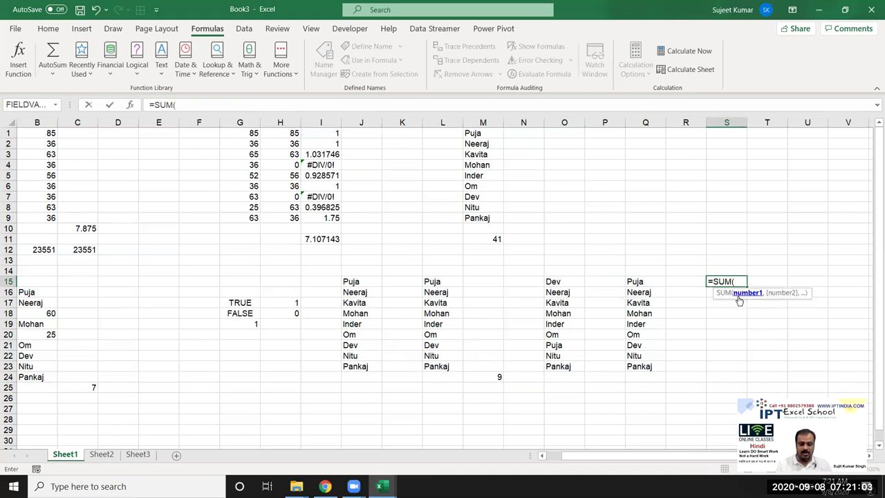
text(coun)
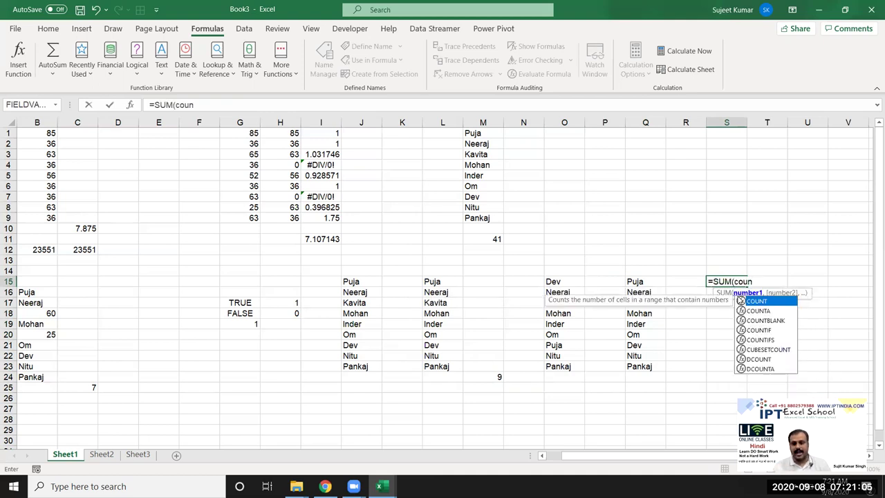
key(Down)
key(Down)
key(Down)
key(Tab)
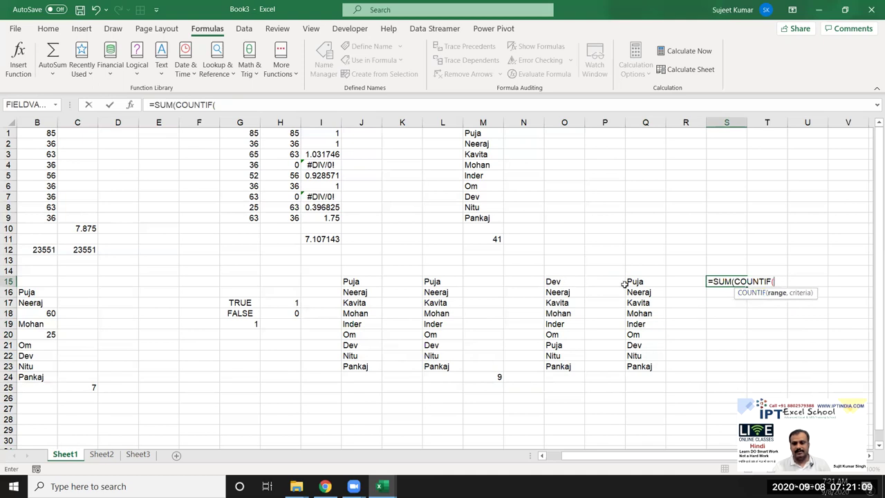
drag(632, 281, 647, 367)
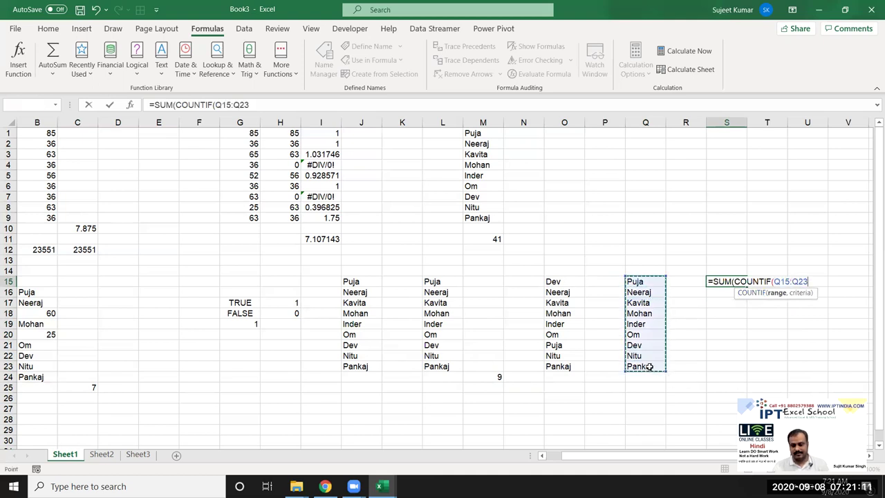
text(,)
drag(566, 285, 563, 367)
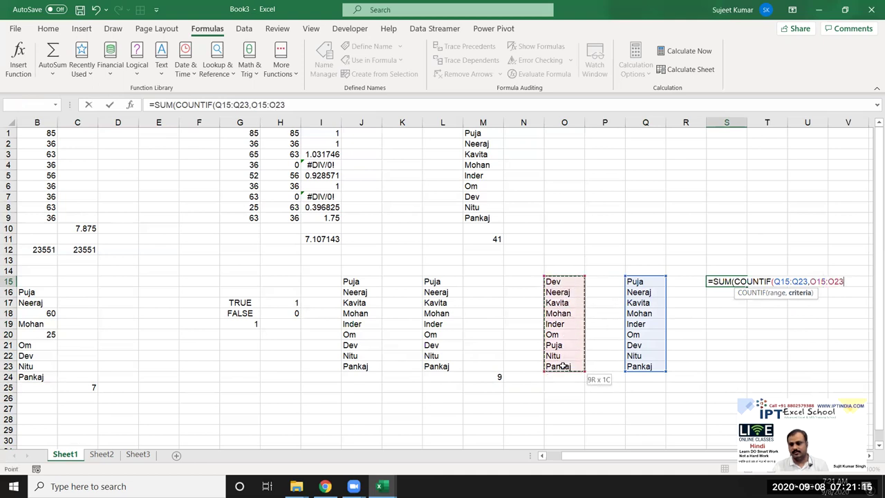
drag(564, 365, 564, 366)
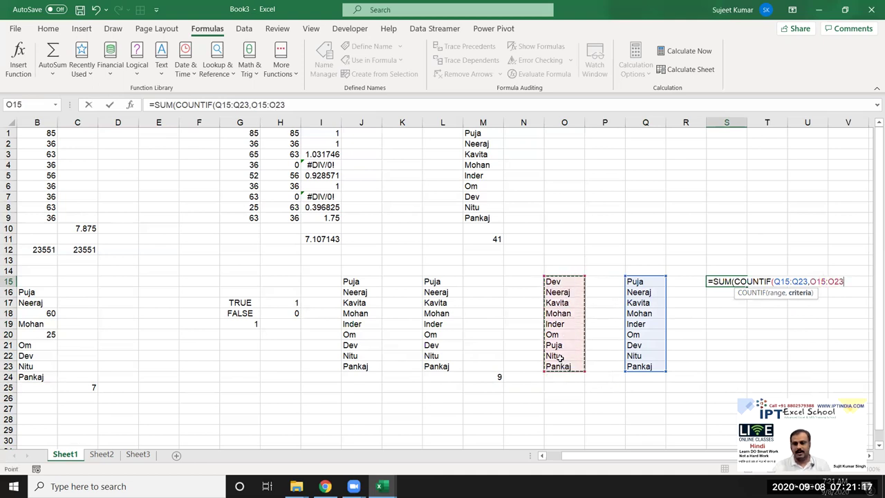
text())
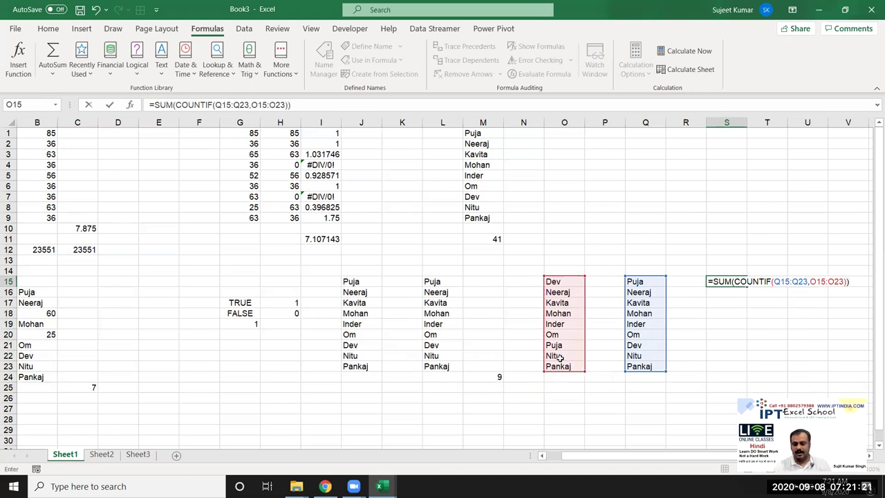
key(Return)
Step: Re-commit the S15 formula as an array formula with Ctrl+Shift+Enter, returning 9
key(Up)
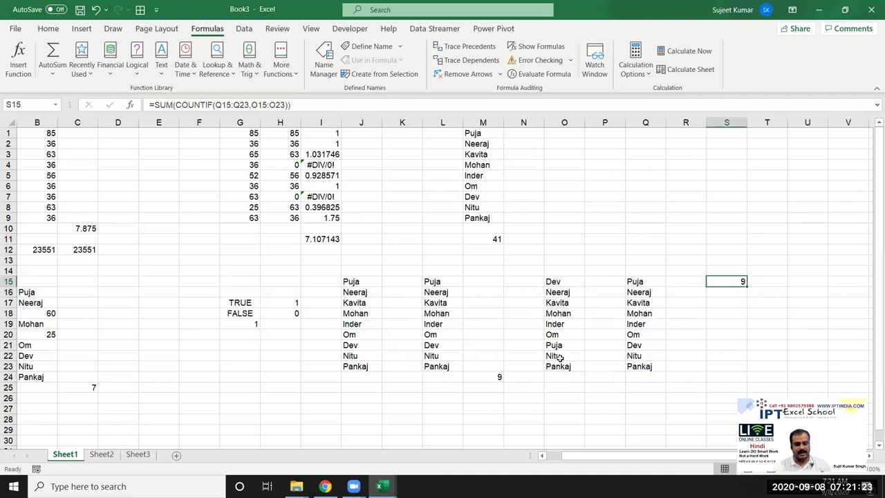
key(F2)
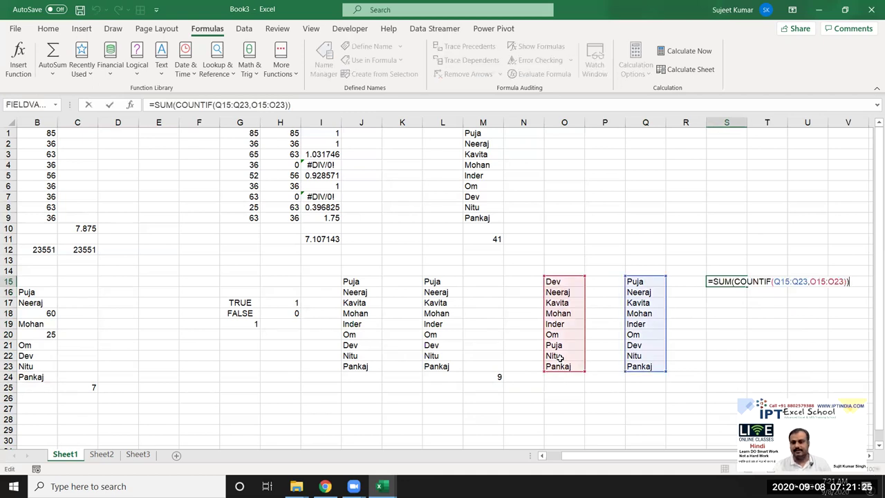
key(ctrl+shift+Return)
key(Down)
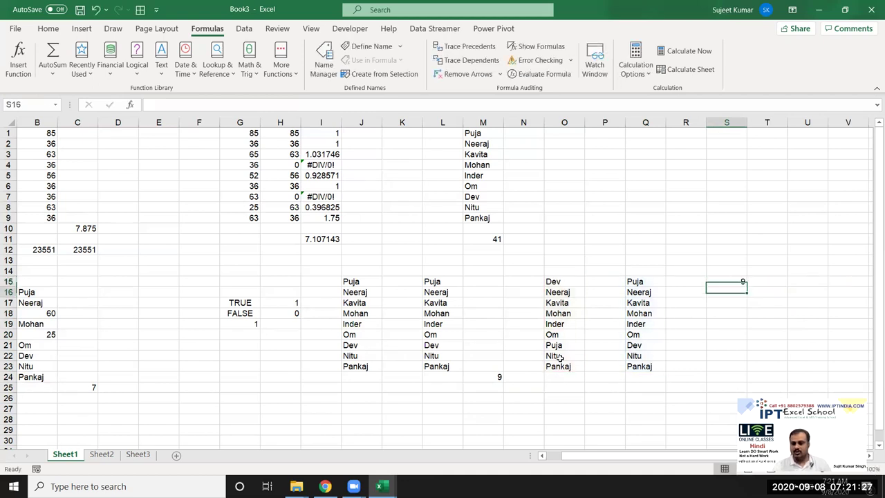
Step: Enter =SUM(COUNTIF(O15:O23,Q15:Q23)) in S16, accepting Excel's bracket correction; it returns 9
text(=sum)
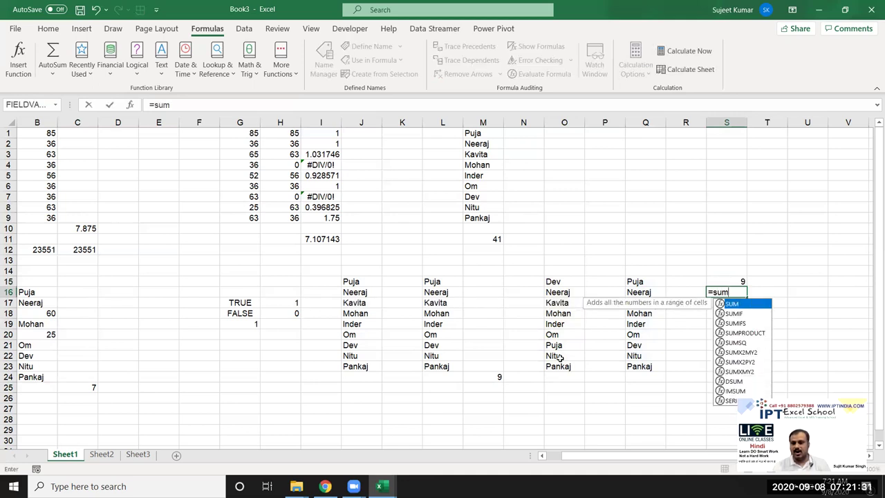
key(Tab)
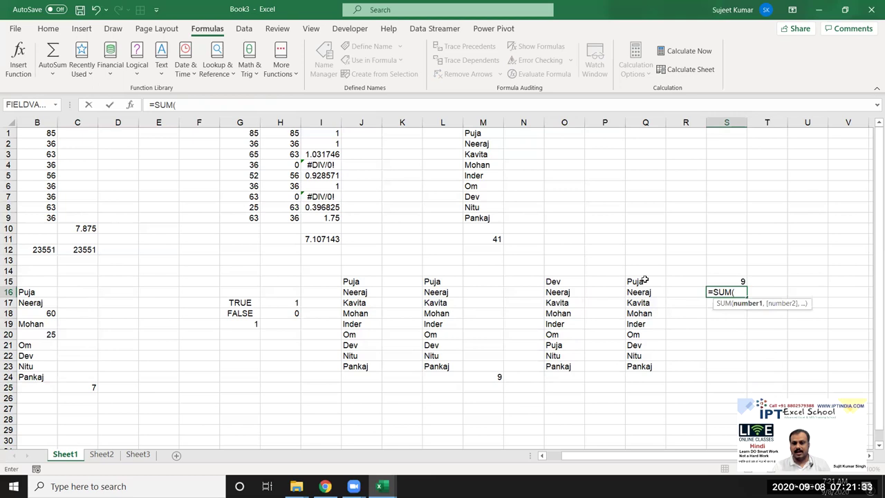
drag(569, 281, 558, 362)
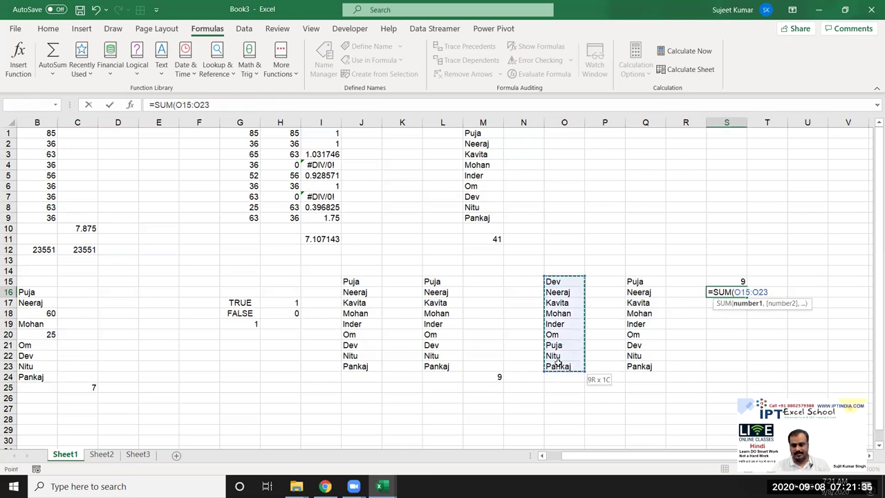
text(,)
drag(660, 273, 642, 365)
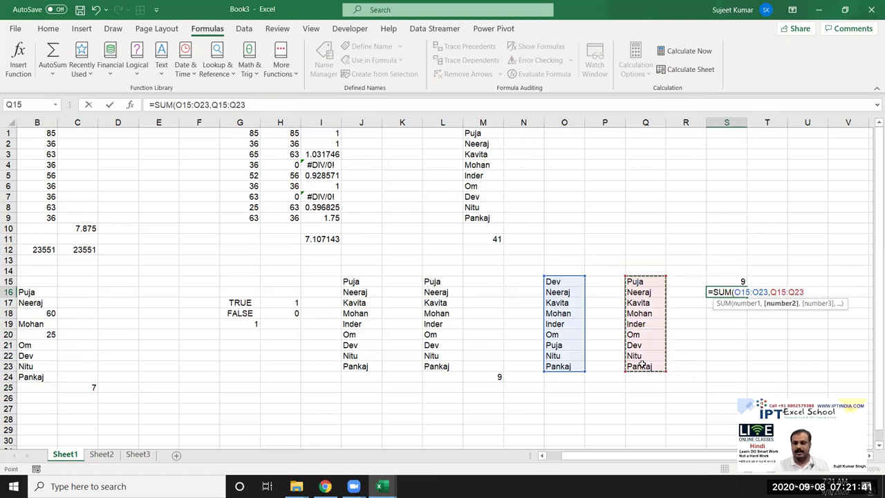
click(735, 292)
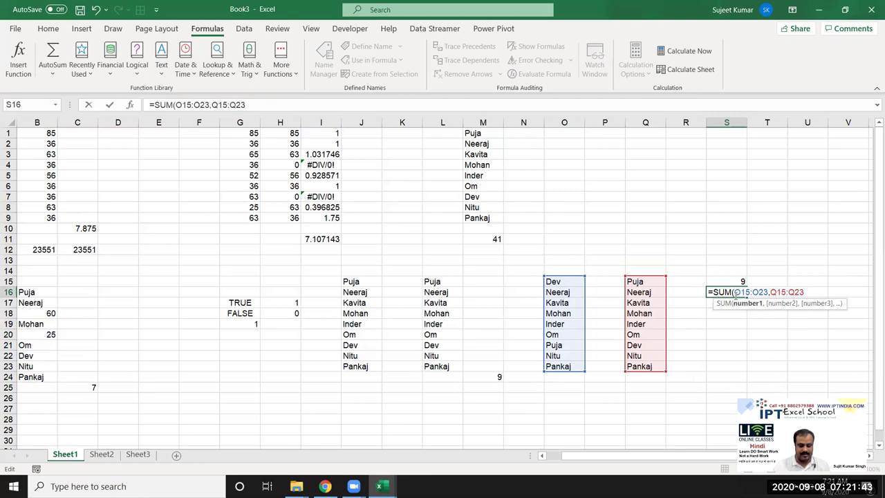
text(coun)
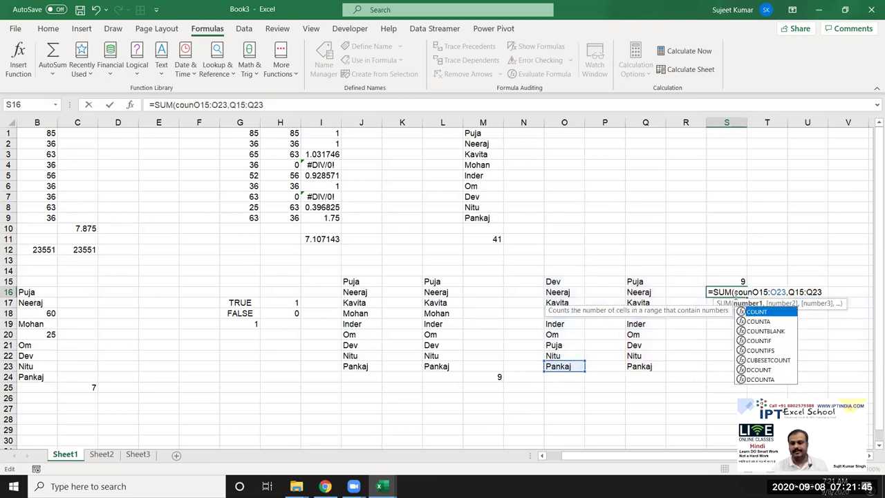
key(Down)
key(Down)
key(Down)
key(Tab)
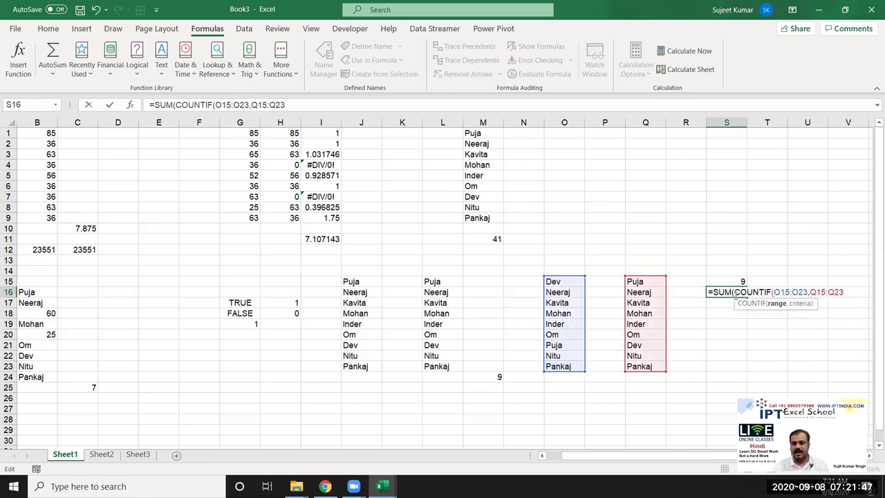
key(Return)
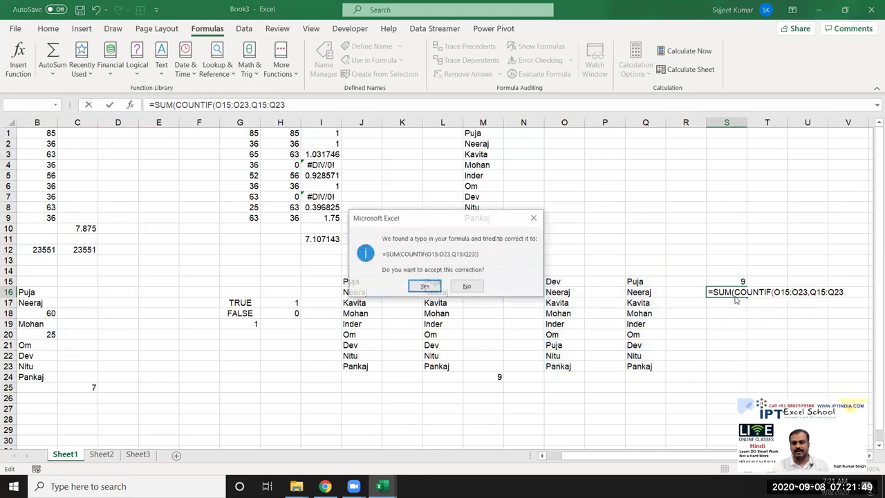
key(Return)
click(735, 296)
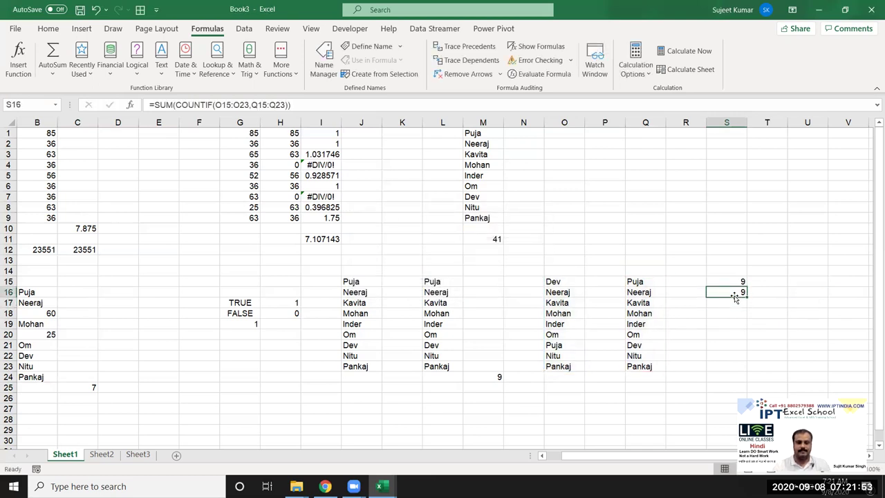
key(Up)
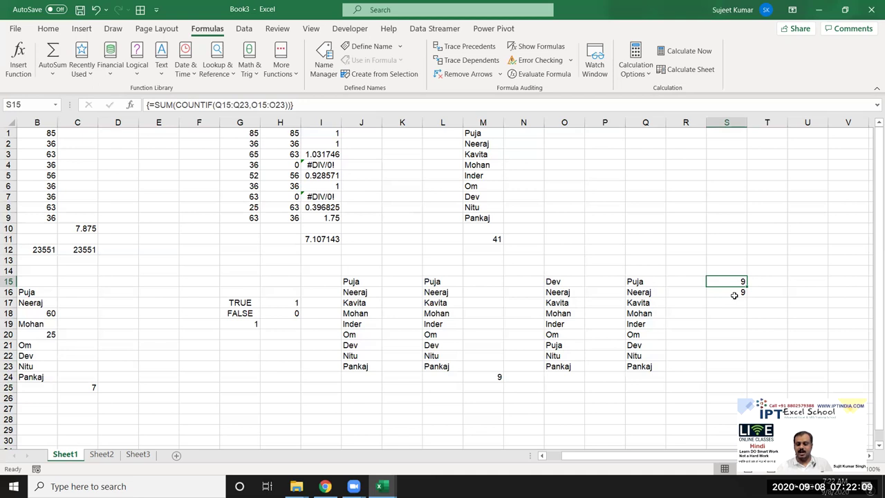
key(Left)
key(Left)
key(Left)
key(Left)
key(Left)
key(Left)
key(Up)
key(Up)
key(Up)
key(Up)
key(Up)
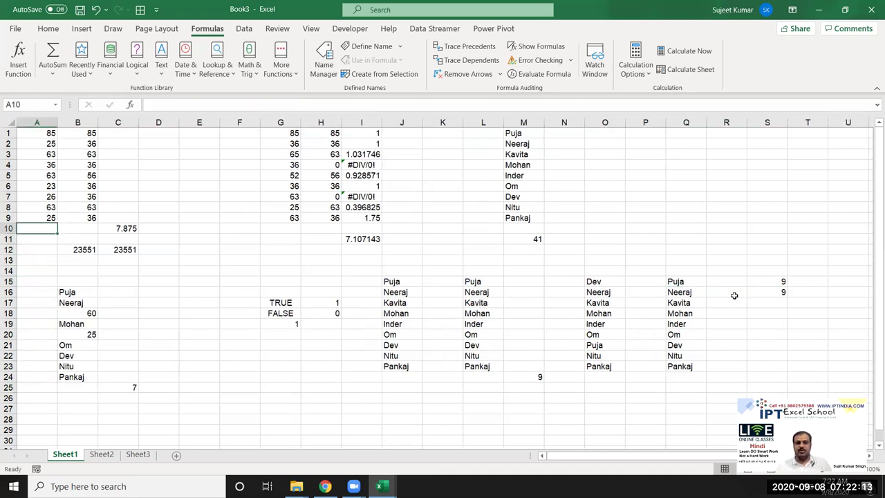
key(Right)
key(Right)
key(Down)
key(Down)
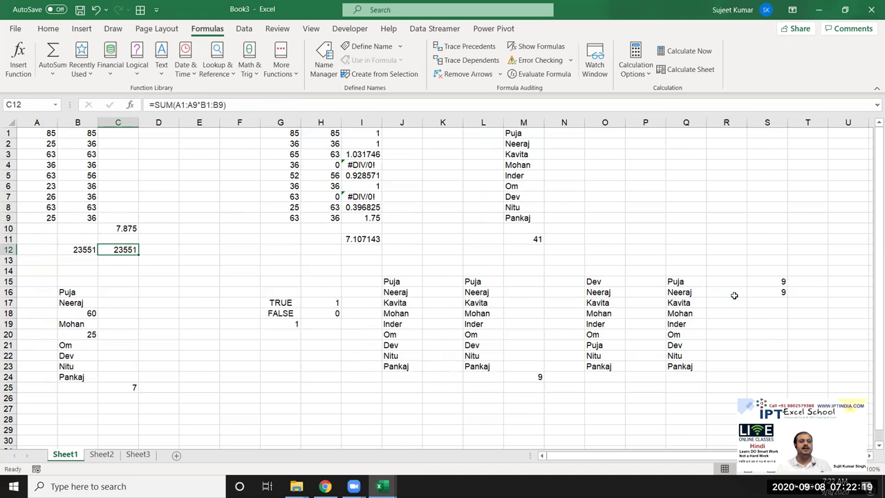
key(Up)
key(Right)
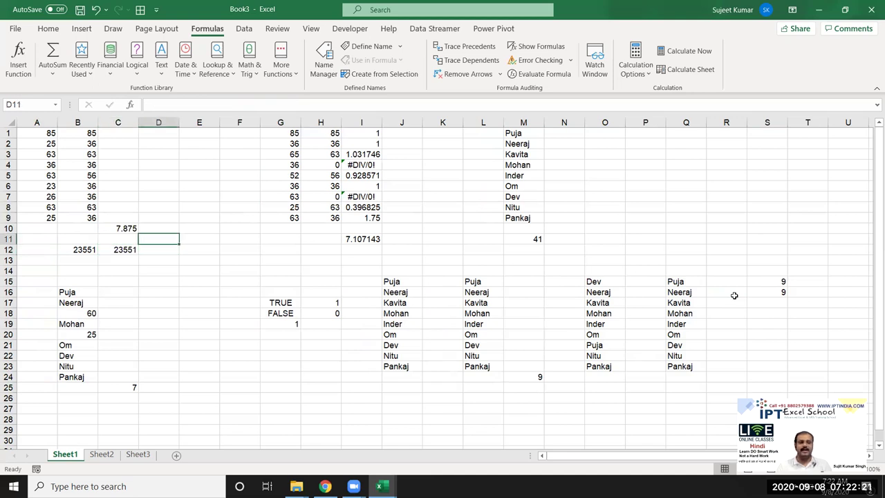
click(125, 142)
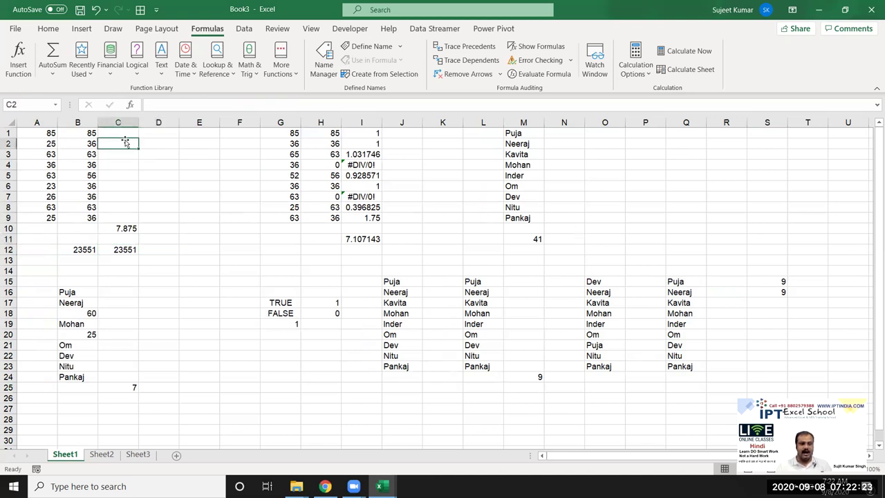
click(123, 135)
text(=)
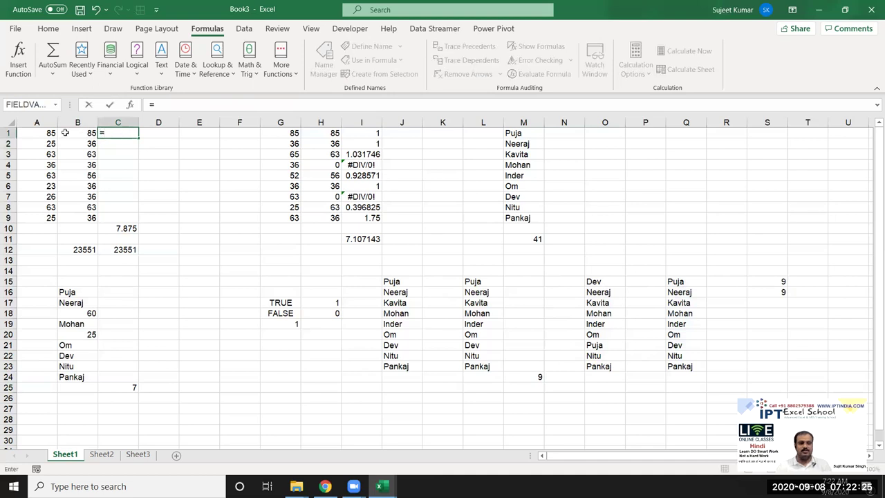
mouse_move(36, 132)
mouse_down()
mouse_move(37, 218)
mouse_move(88, 143)
mouse_up()
text(*)
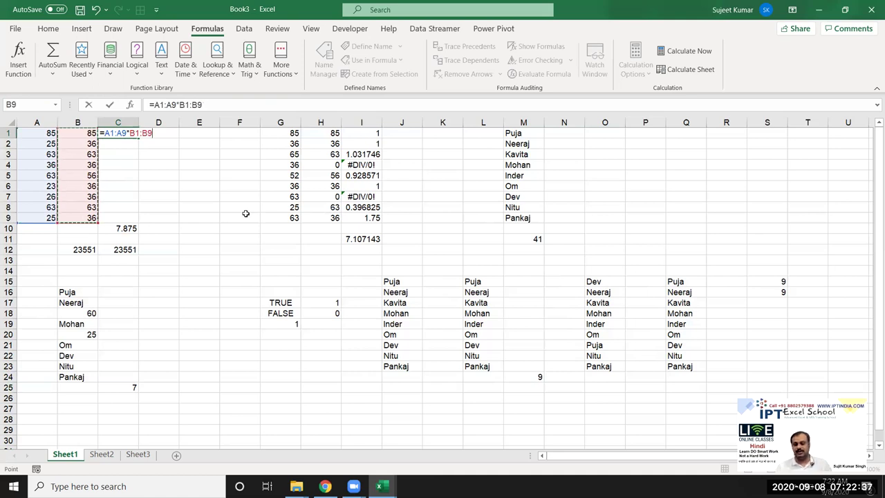
key(ctrl+Return)
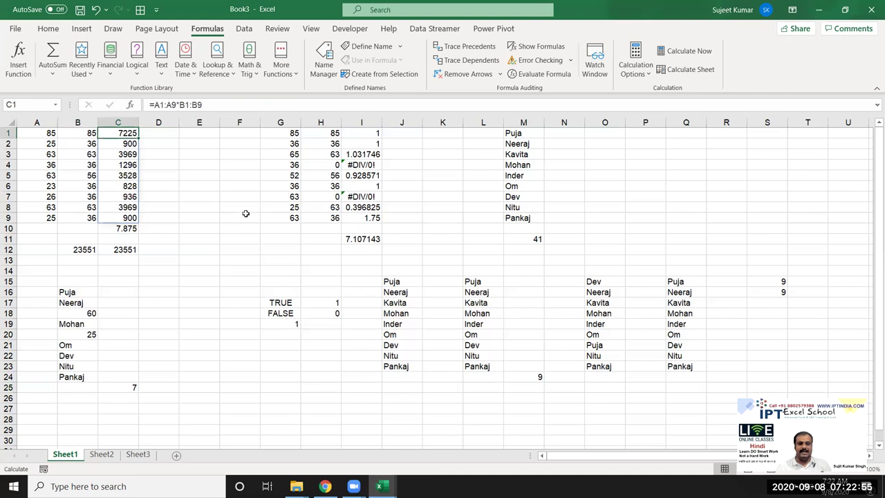
key(Delete)
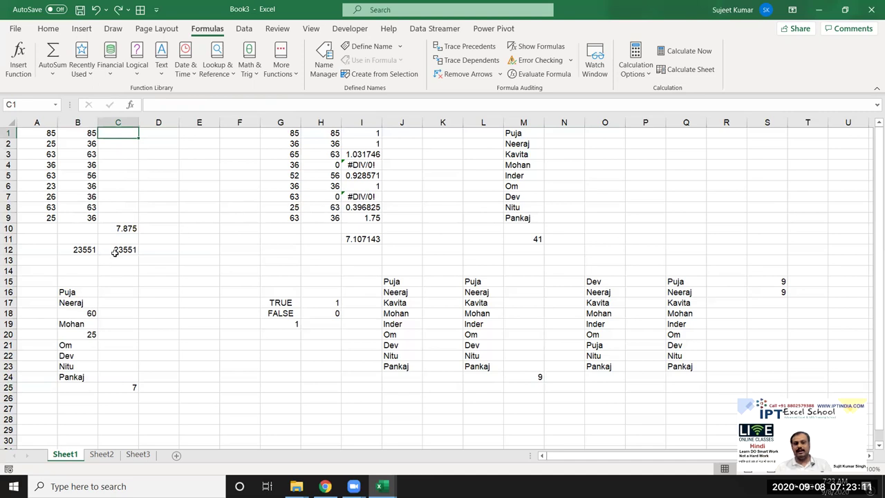
double_click(121, 228)
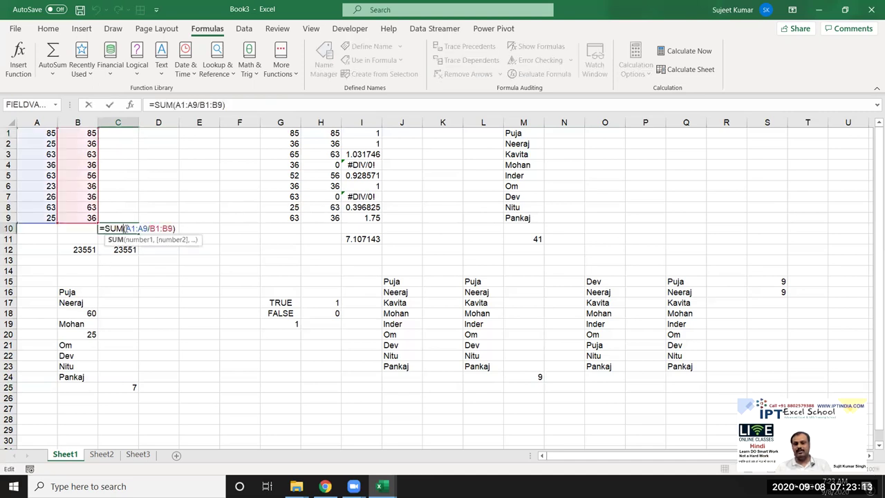
drag(126, 228, 170, 228)
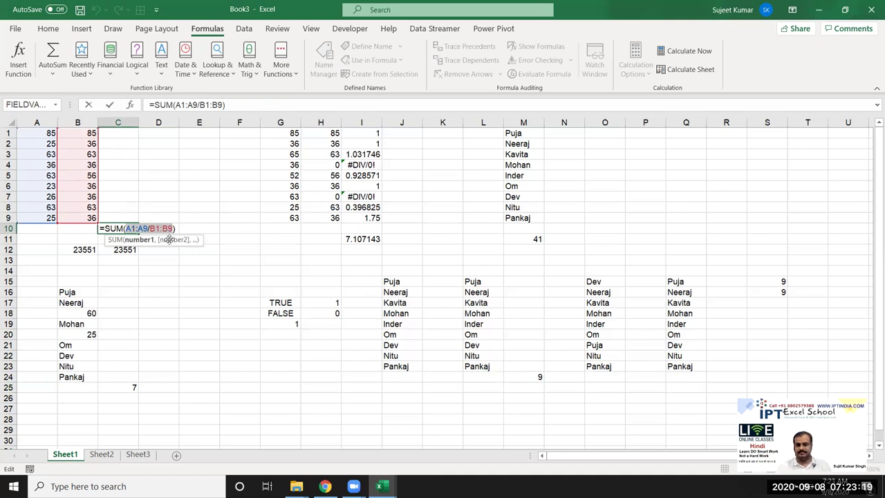
key(ctrl+Return)
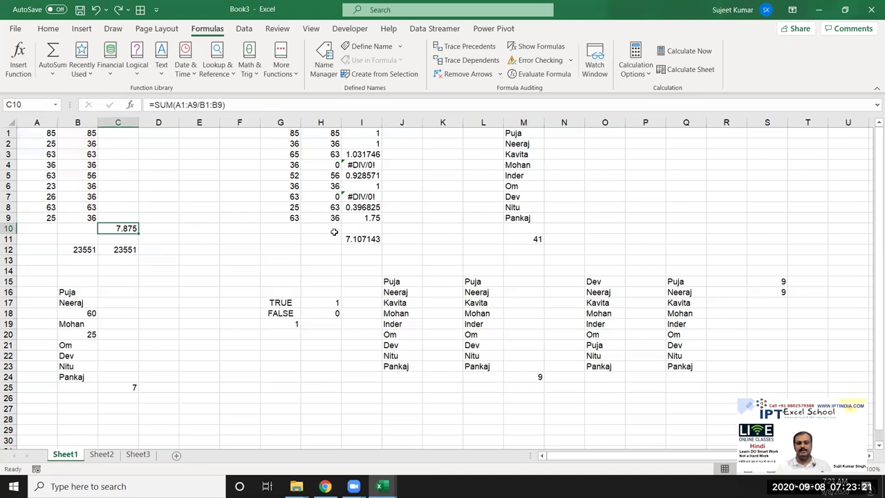
double_click(363, 131)
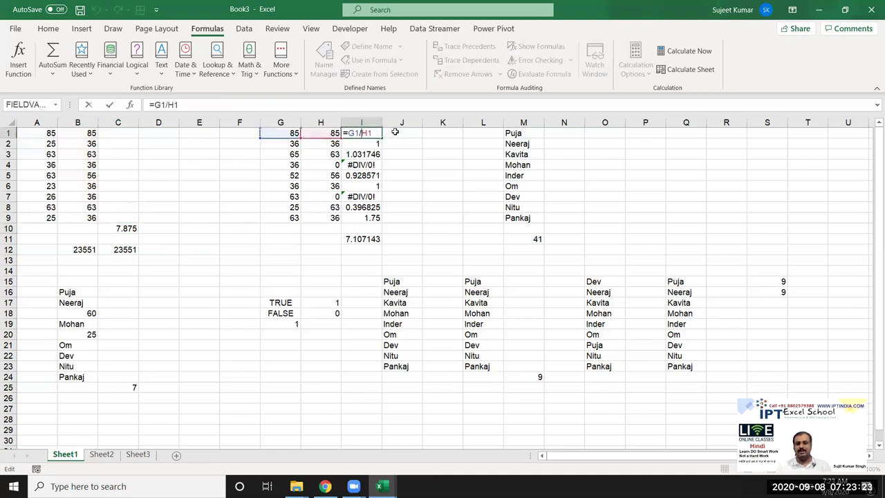
key(Escape)
double_click(364, 238)
drag(370, 239, 428, 239)
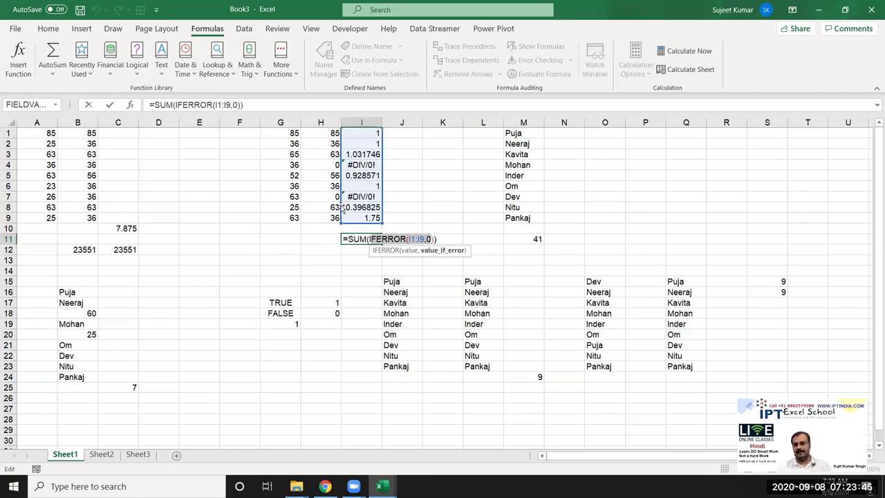
key(Return)
click(509, 249)
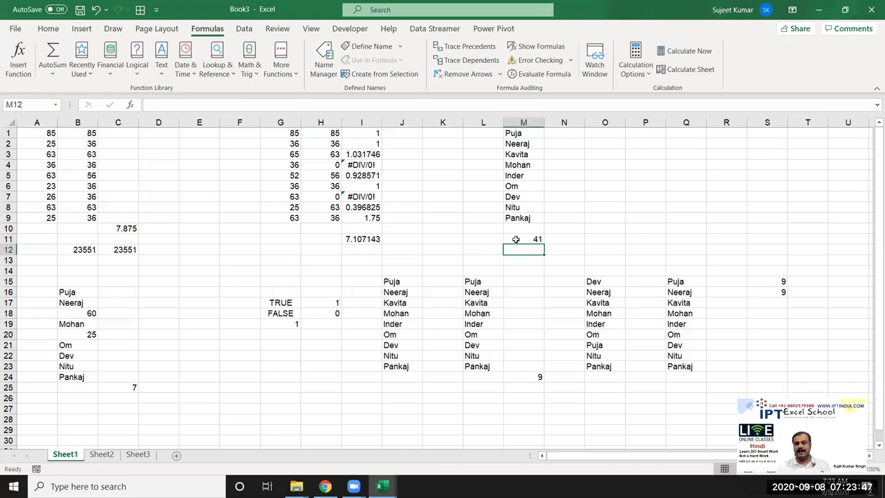
Step: Select the names in M1:M9 to inspect them beside the M11 total
click(515, 239)
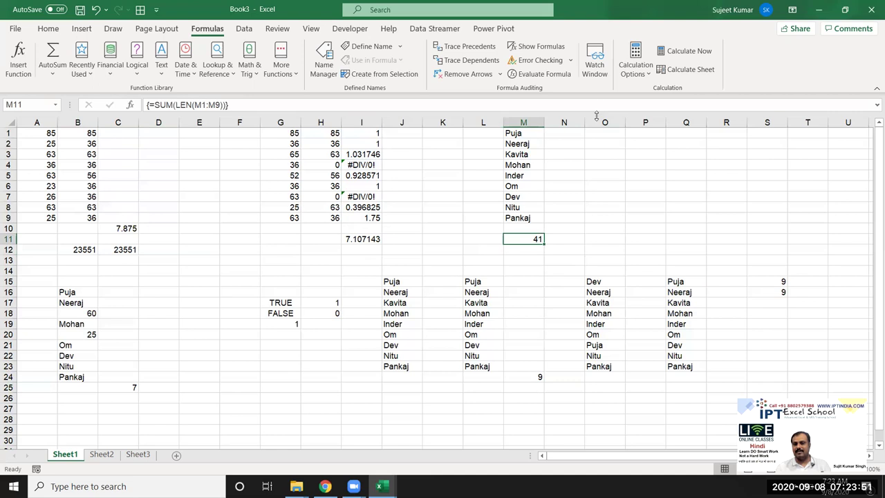
click(567, 132)
click(521, 134)
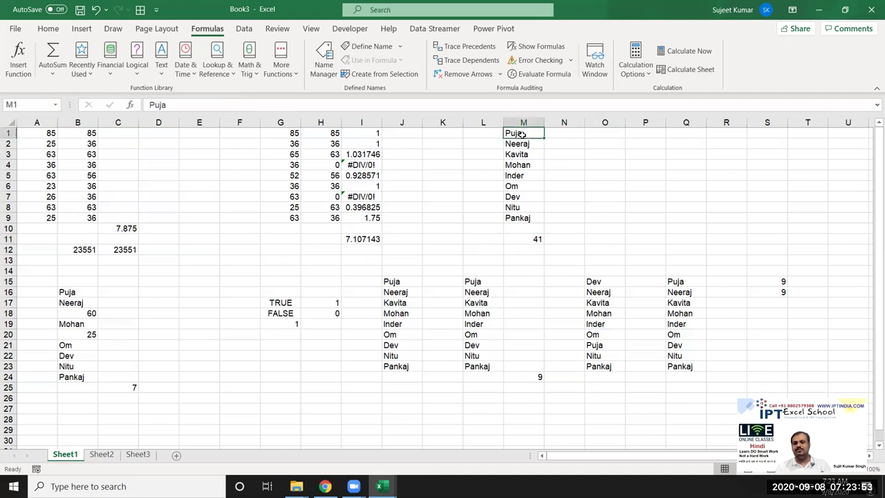
drag(522, 133, 564, 133)
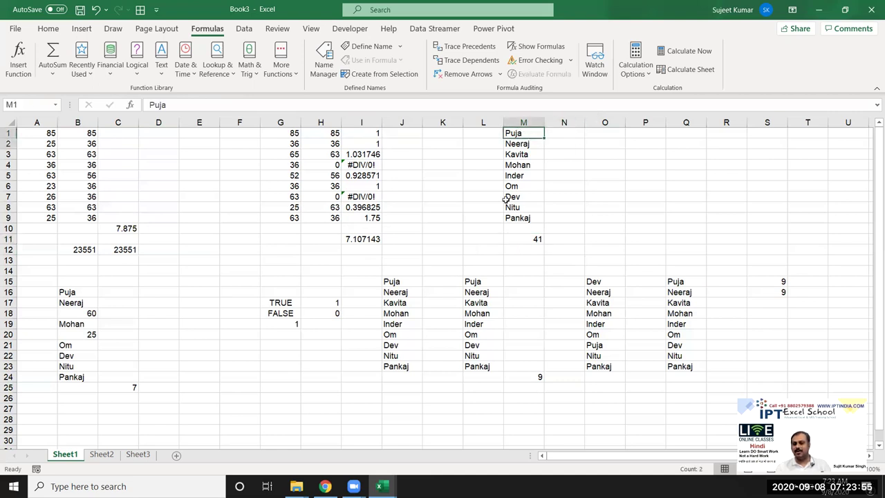
drag(507, 199, 519, 219)
click(562, 134)
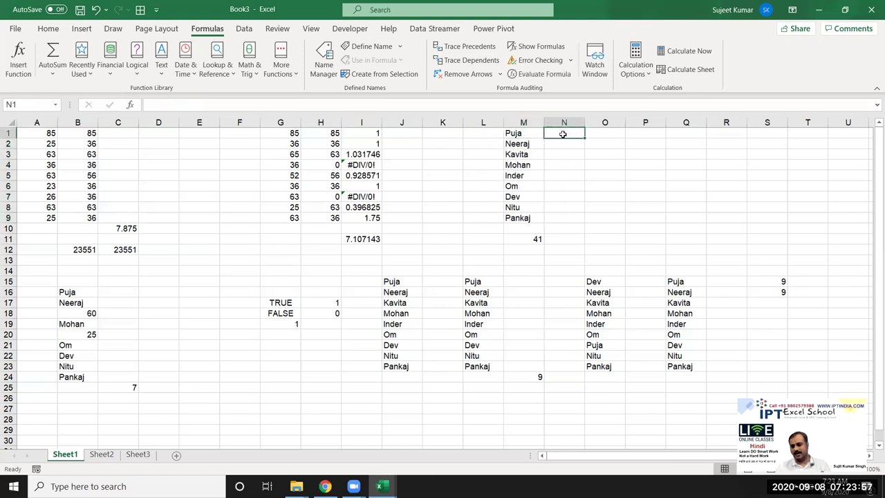
Step: Re-enter =SUM(LEN(M1:M9)) in M11 as a normal formula, still totalling 41
click(537, 240)
key(Return)
key(ctrl+Down)
click(537, 240)
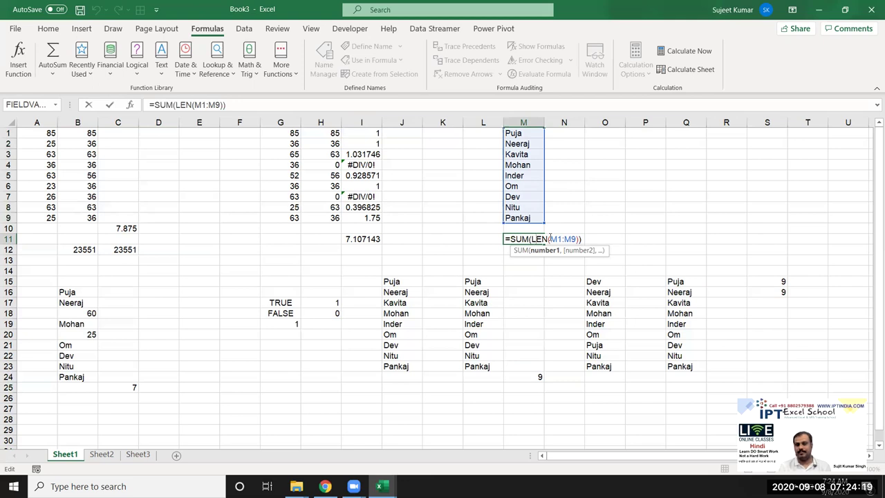
key(Return)
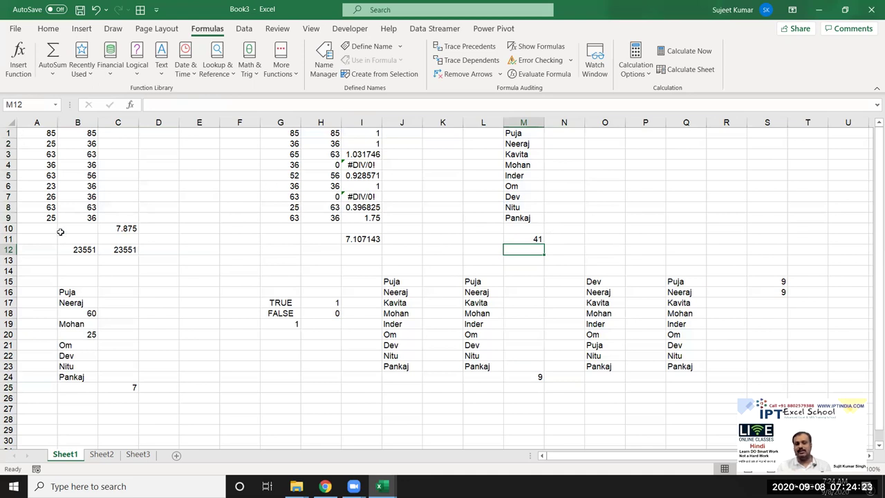
drag(60, 231, 249, 271)
Step: Highlight the J15:J23 names and pick J25 for the new formula
click(354, 230)
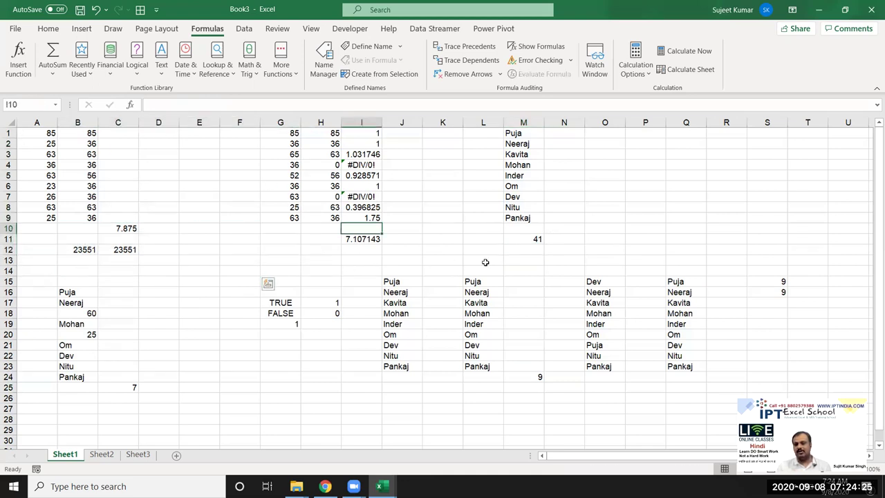
drag(485, 262, 533, 262)
drag(140, 366, 140, 388)
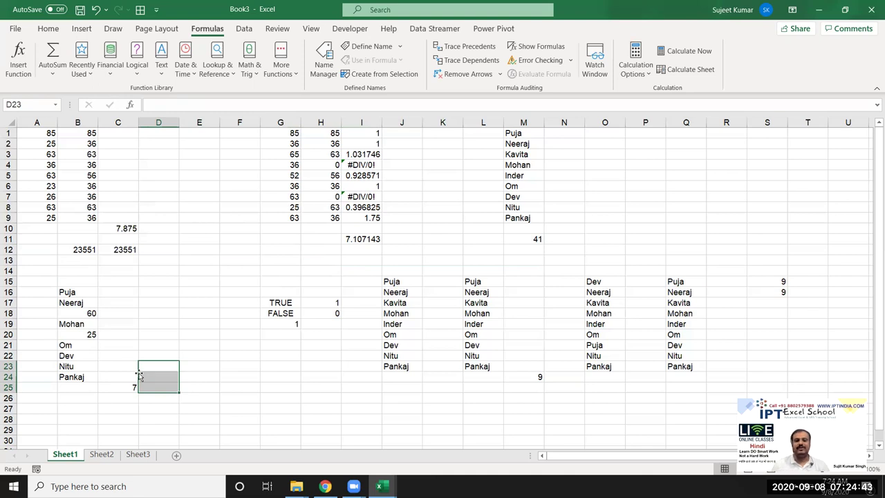
drag(405, 366, 388, 281)
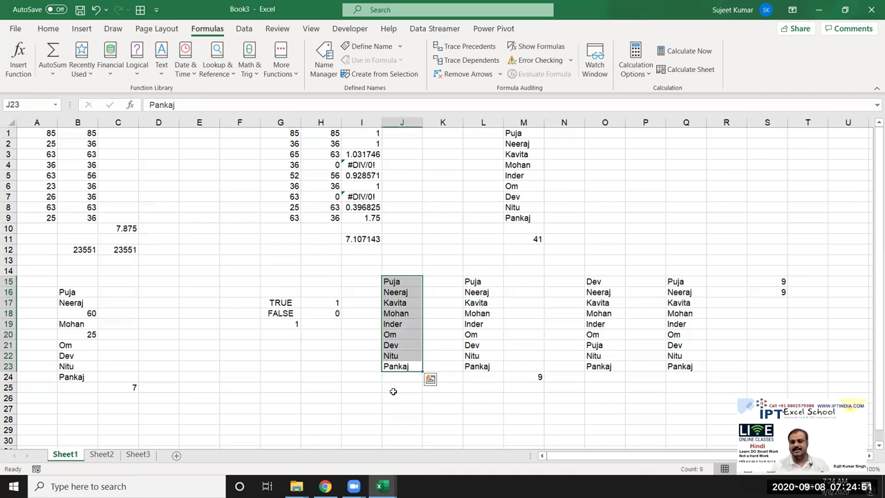
click(393, 391)
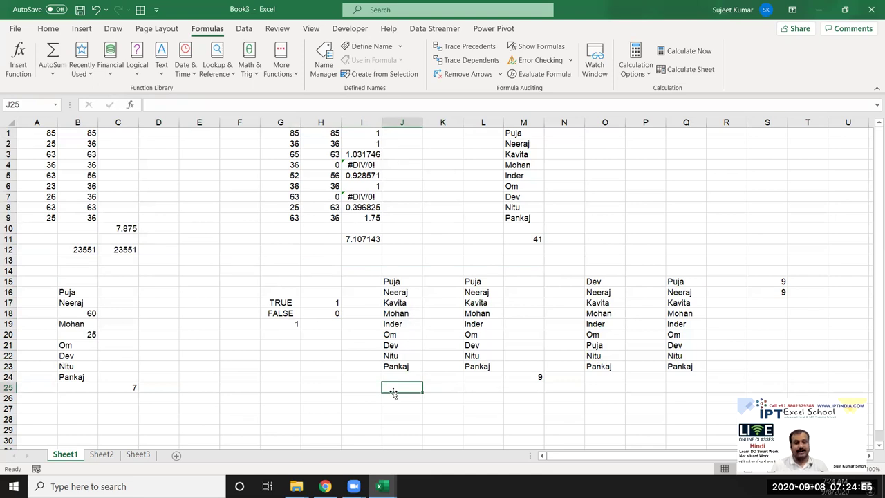
Step: Enter =MATCH(MAX(LEN(J15:J23)),LEN(J15:J23),0) in J25 as an array formula, returning 2
text(=)
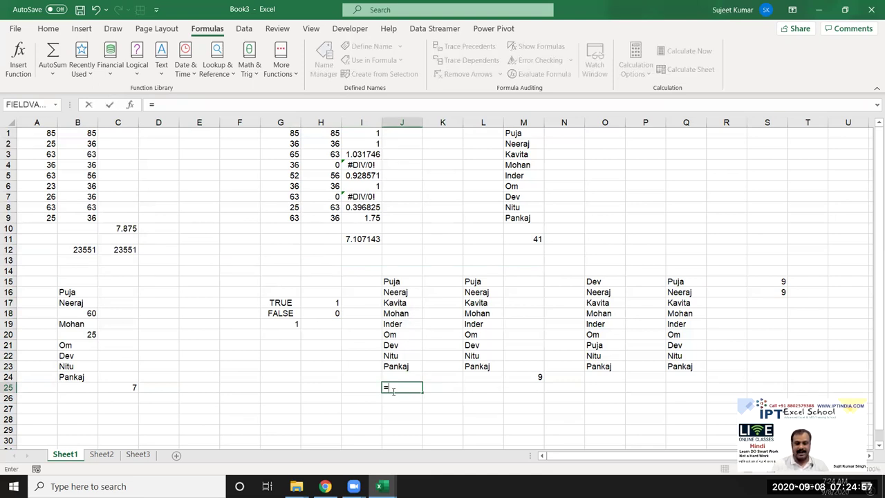
text(mat)
key(Tab)
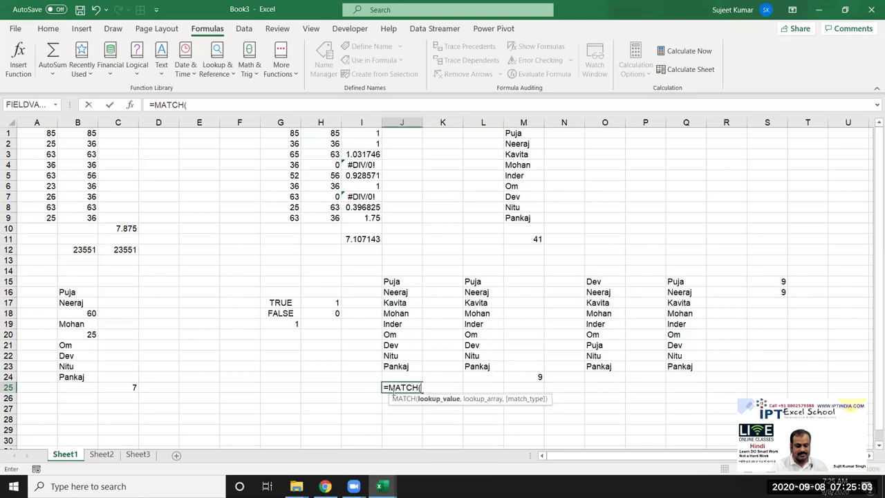
text(max)
key(Tab)
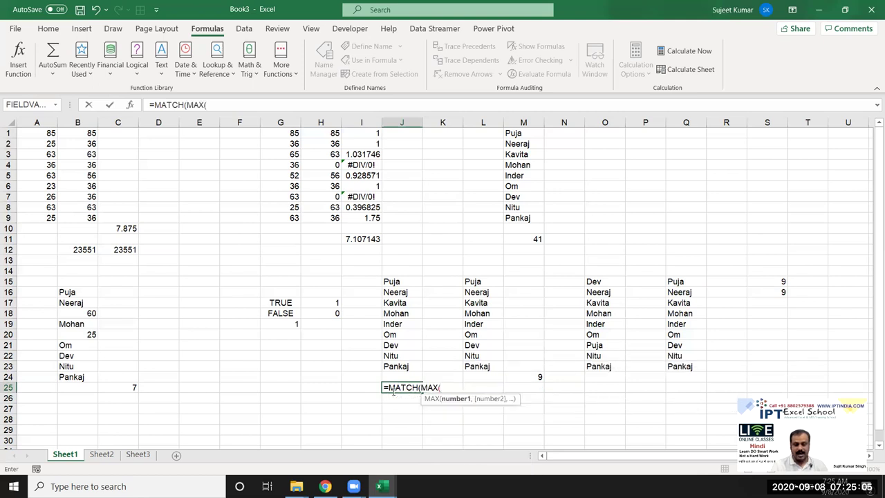
text(len)
key(Tab)
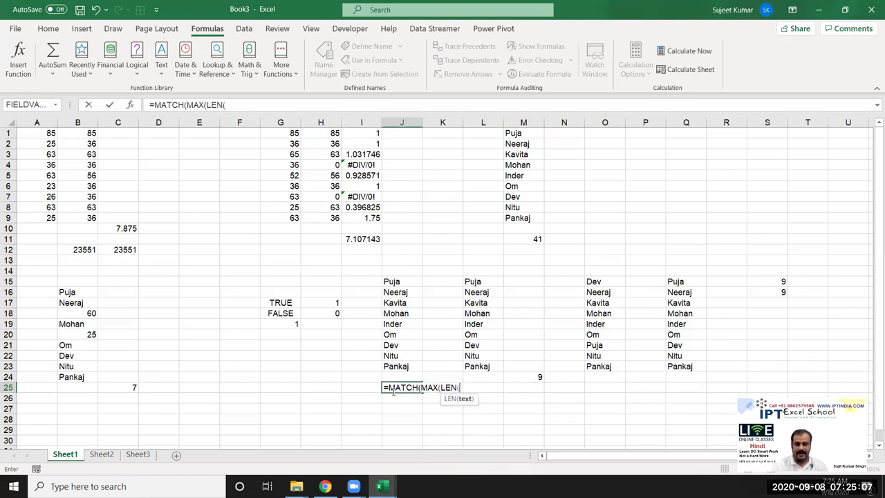
drag(403, 367, 392, 283)
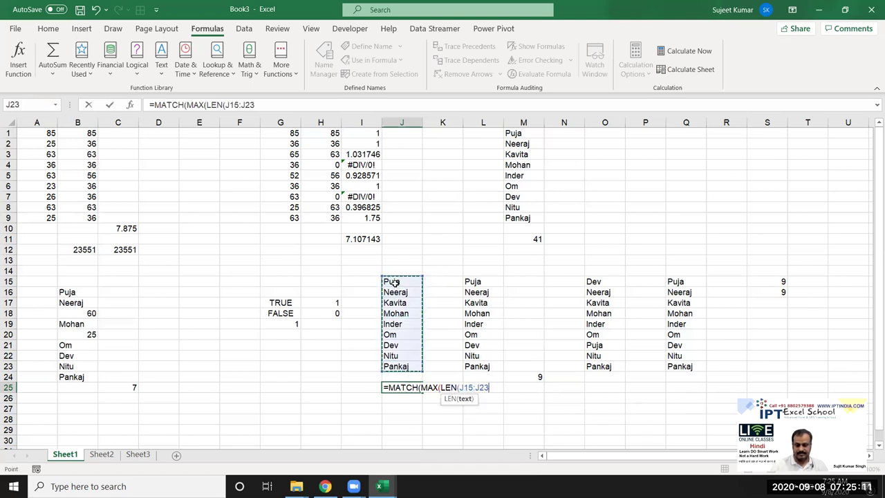
text()))
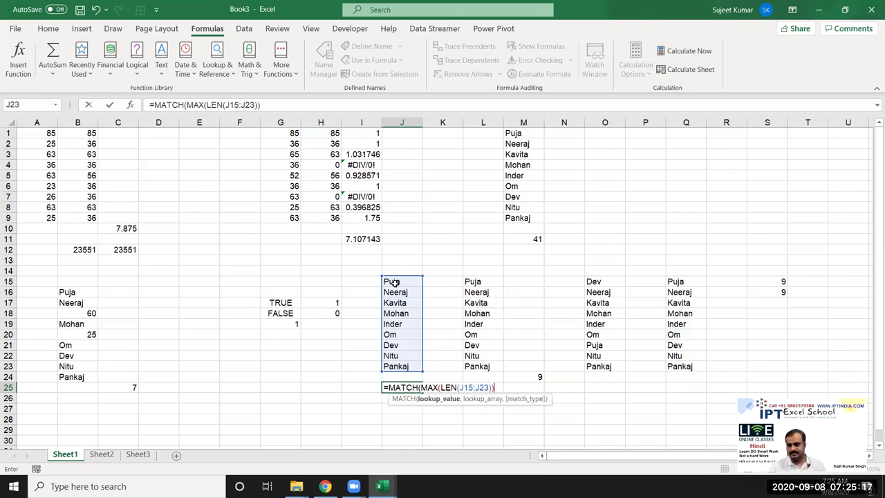
text(,)
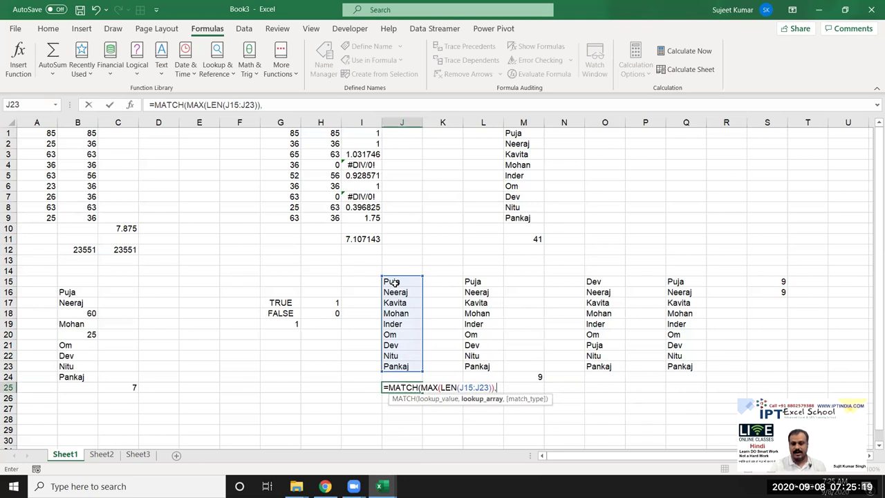
text(LEN)
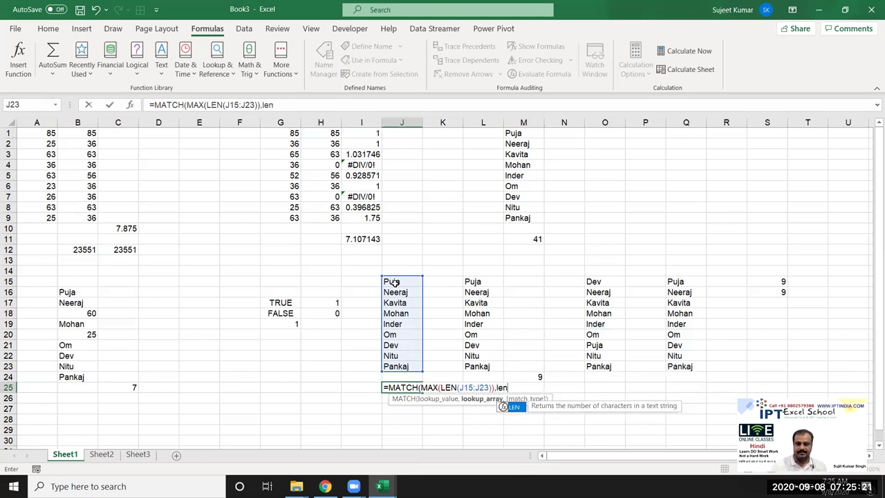
text(()
drag(400, 365, 406, 281)
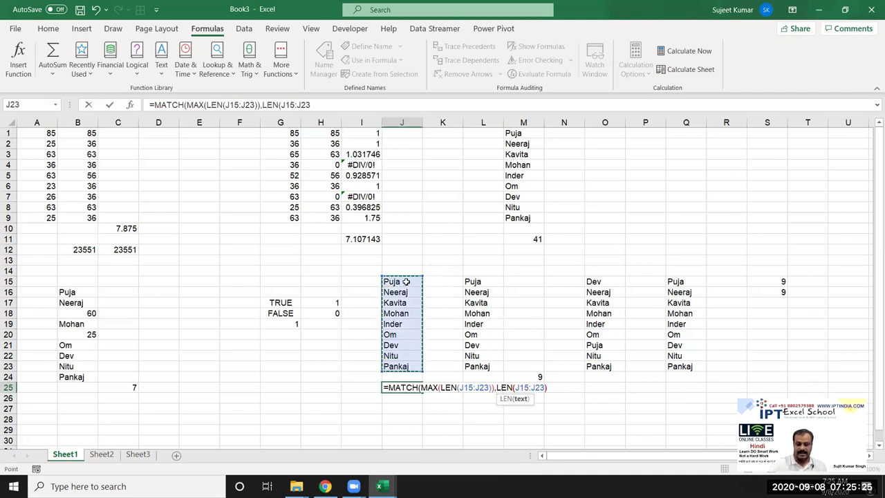
text(),0))
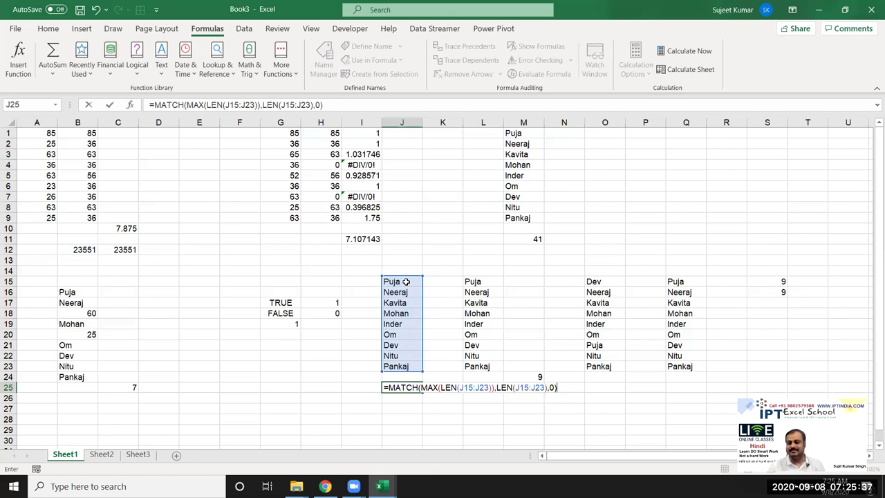
key(ctrl+Return)
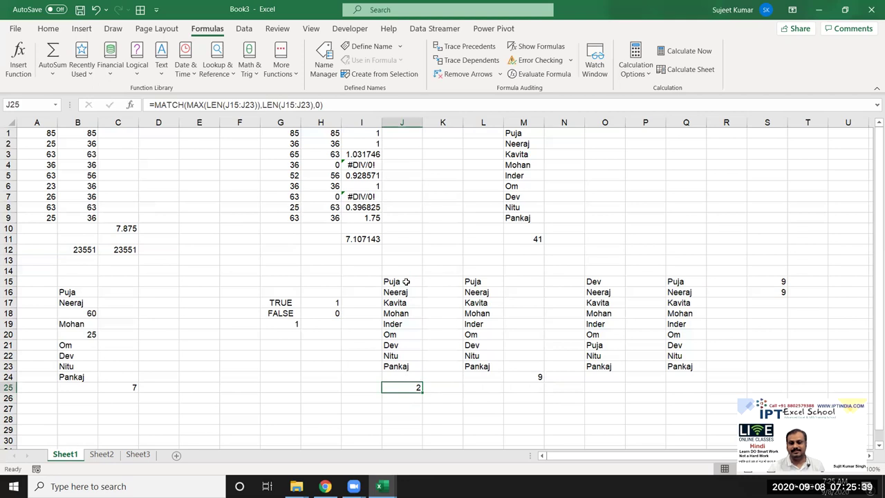
click(407, 291)
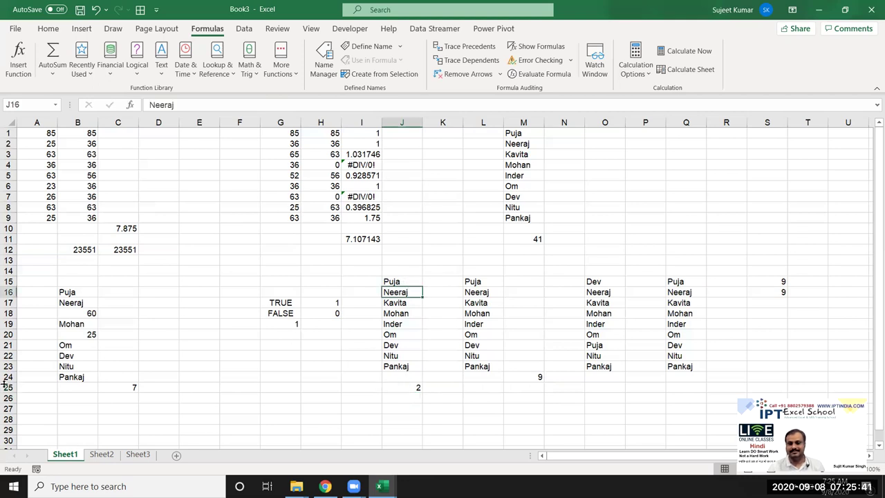
Step: Enter =INDEX(J15:J23,J25) in K25 so it displays Neeraj
click(452, 389)
text(=i)
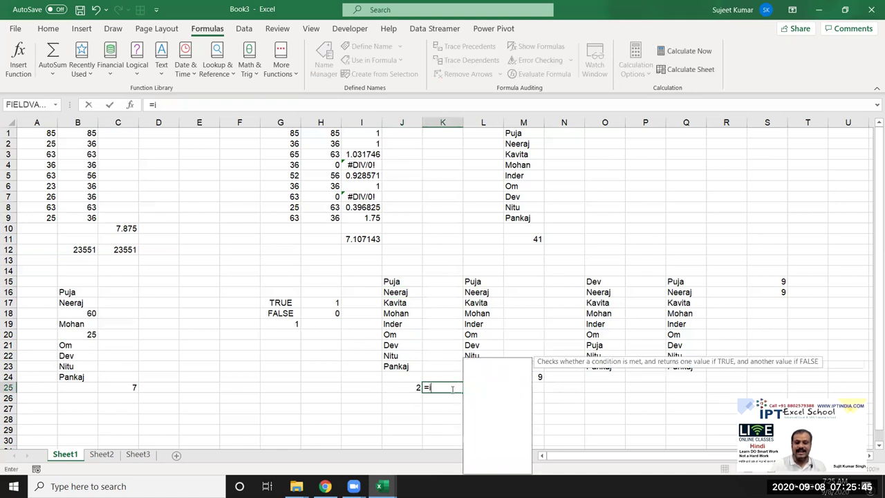
text(nd)
key(Tab)
drag(399, 285, 393, 366)
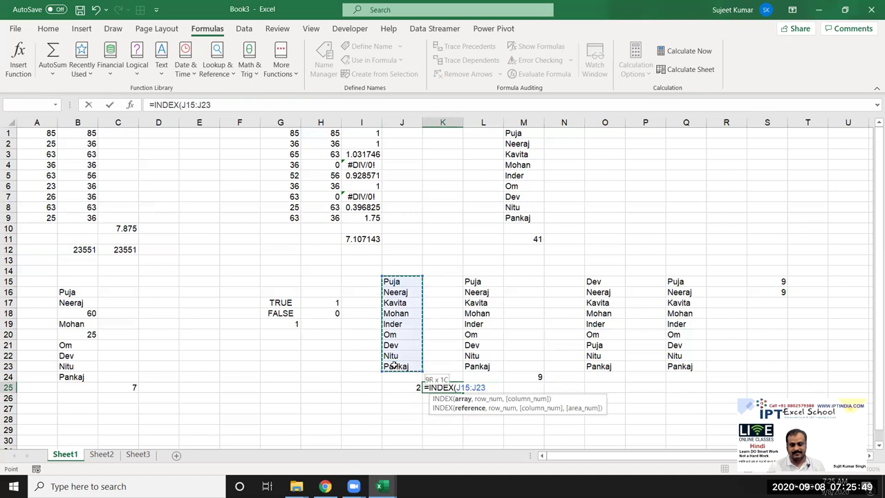
text(,)
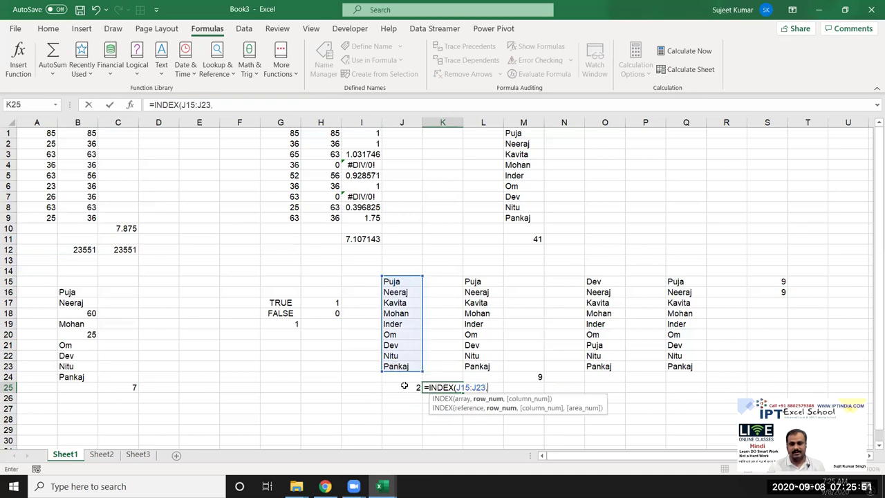
click(404, 385)
key(Return)
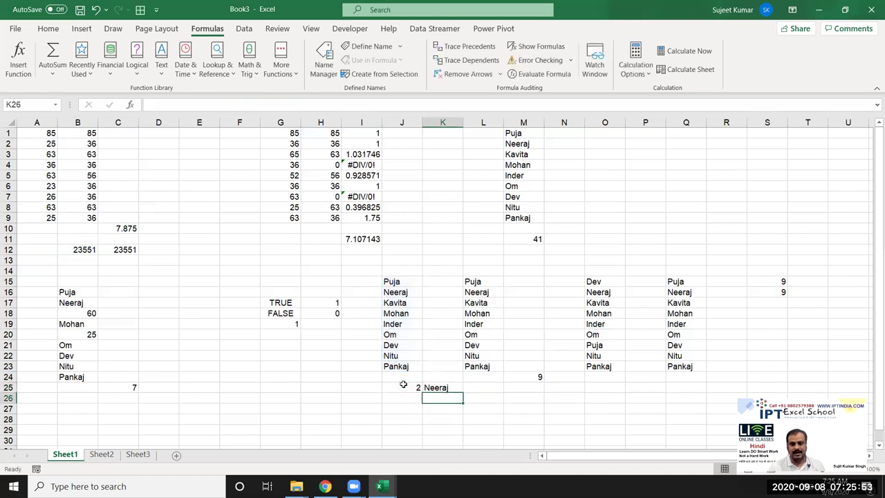
key(Up)
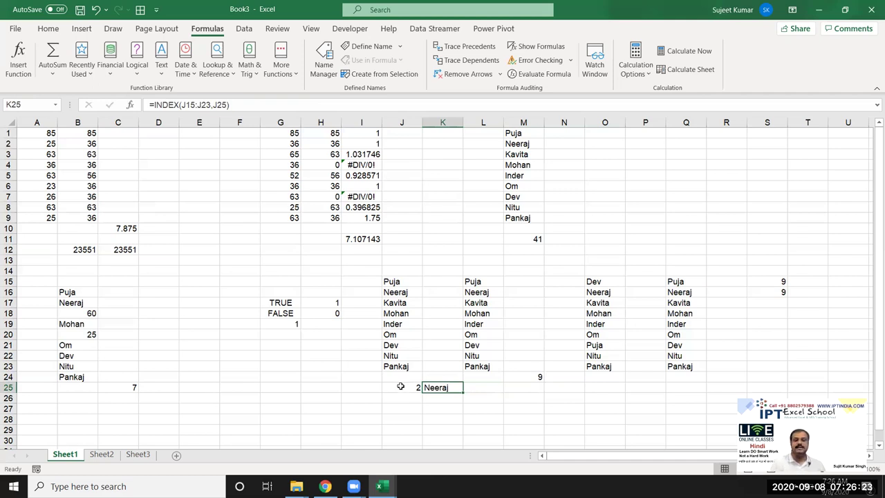
drag(398, 378, 392, 367)
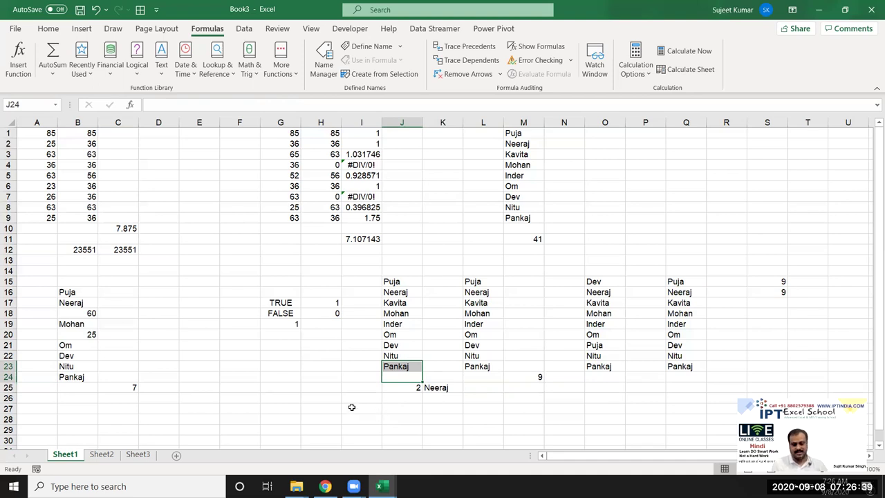
Step: Hide the workbook with Windows+D to reveal the desktop wallpaper
key(super+d)
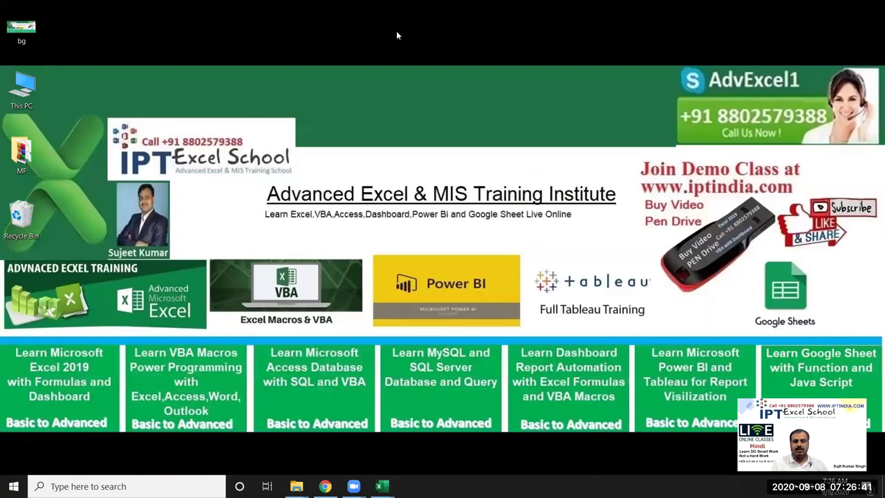